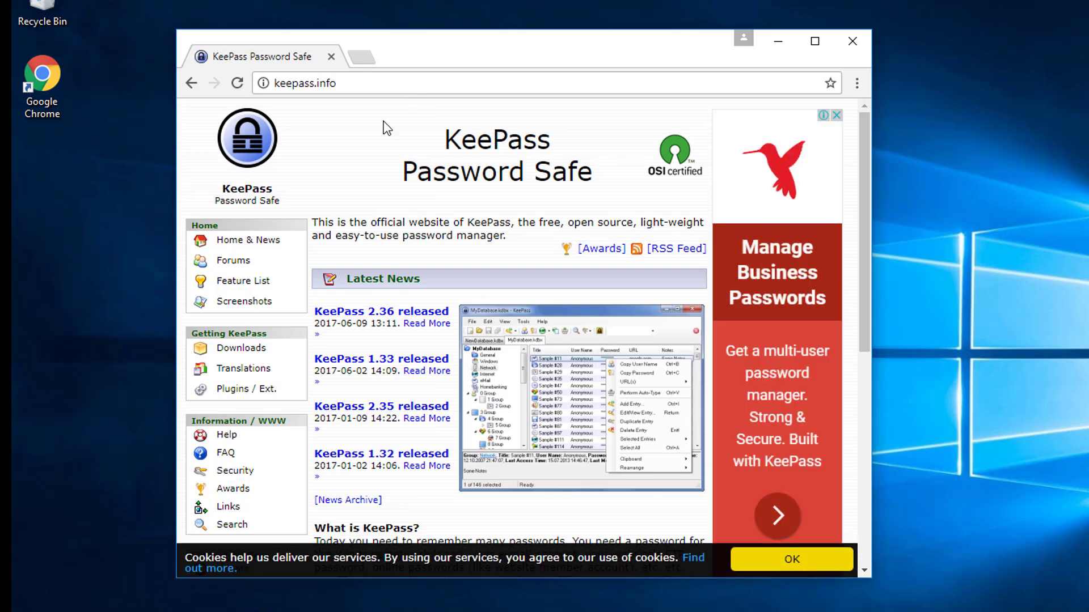
- Download the portable KeePass 2.36 ZIP package and show the downloaded file in its folder
click(250, 351)
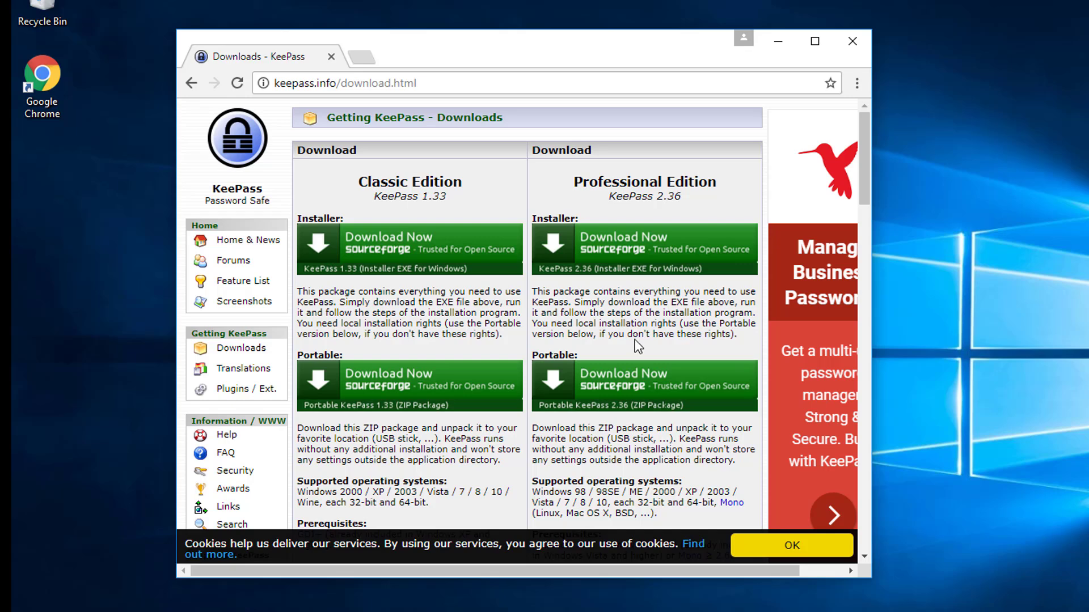
click(628, 382)
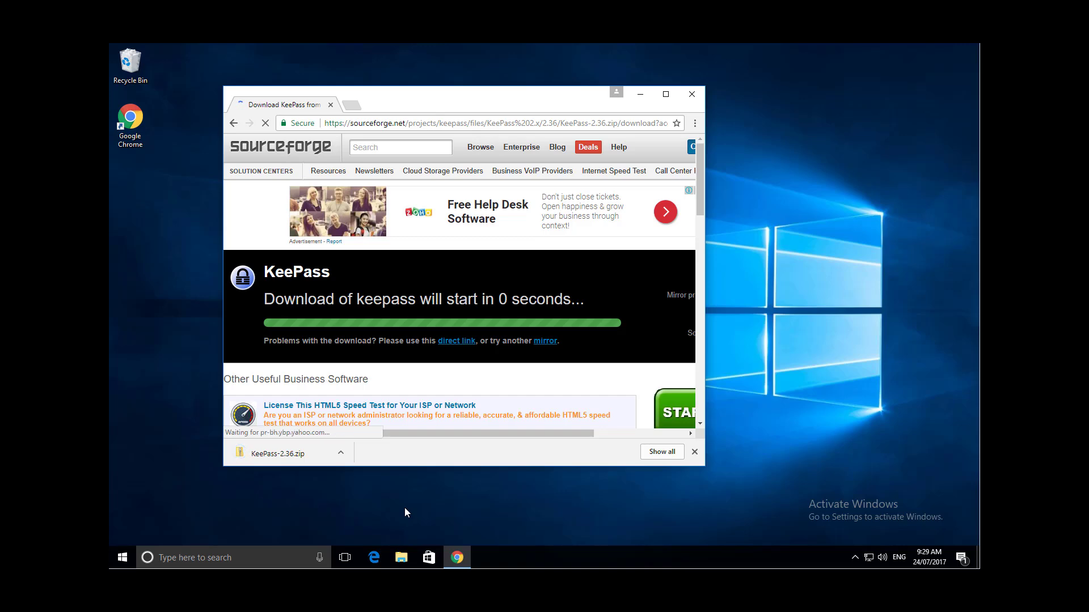
key(ctrl+j)
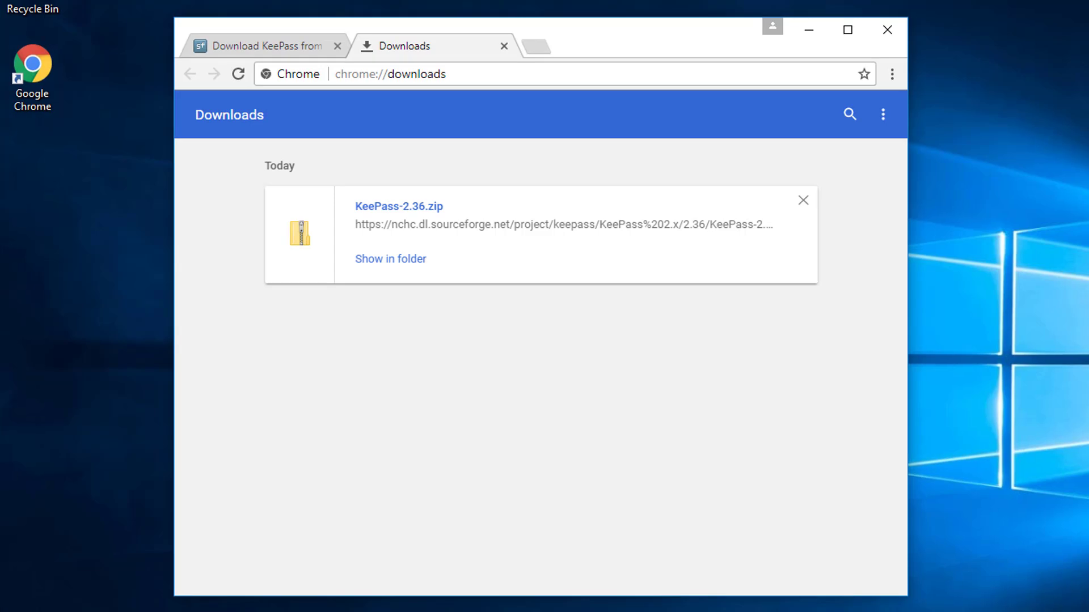
click(394, 263)
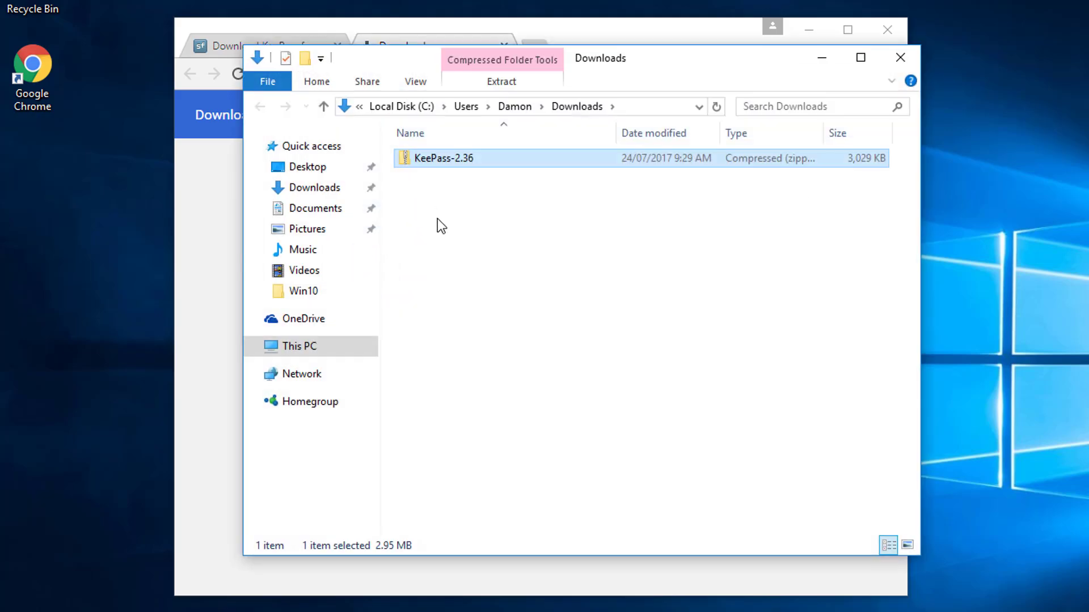
- Start extracting the KeePass-2.36 archive and browse to Documents for the destination
right_click(464, 158)
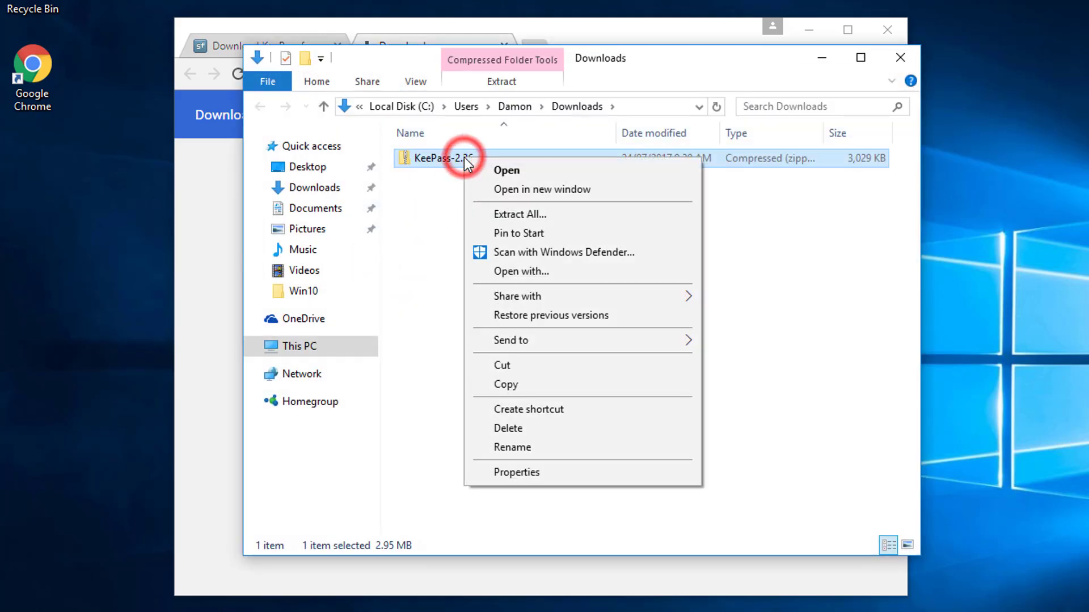
click(562, 215)
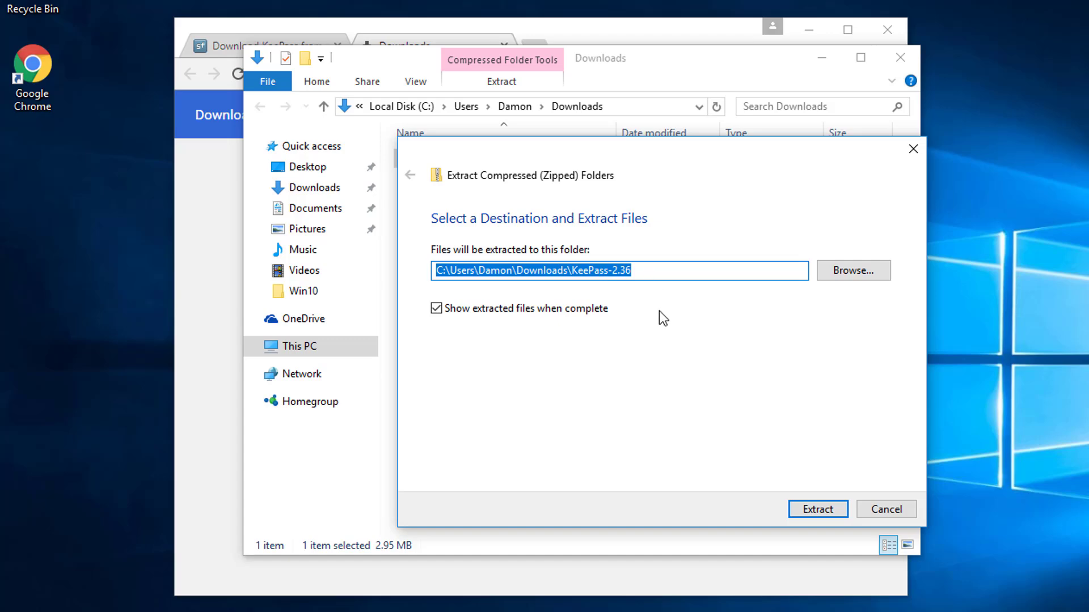
click(863, 273)
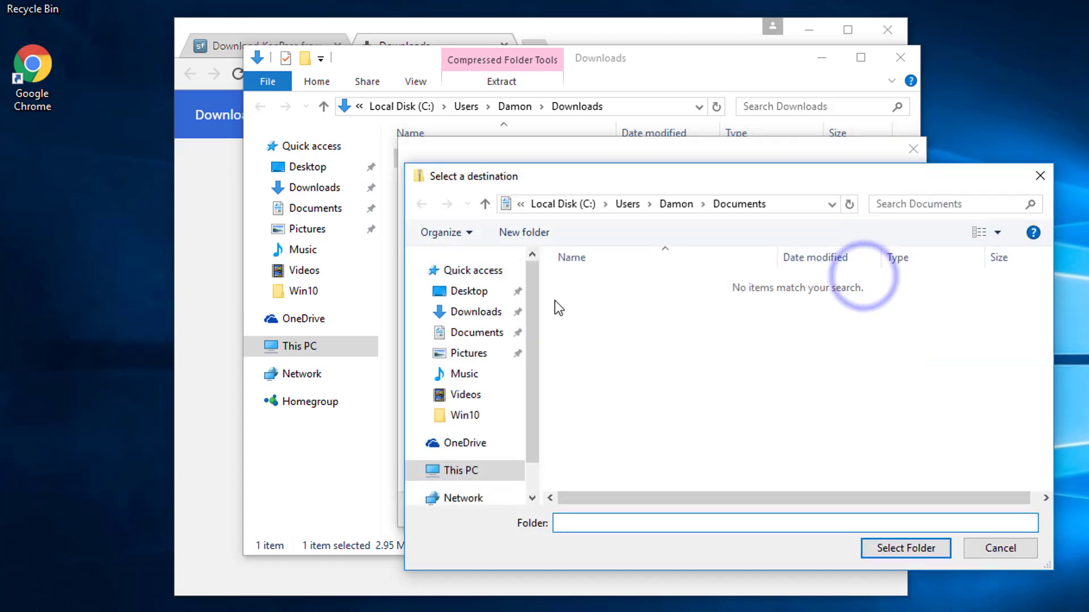
click(476, 333)
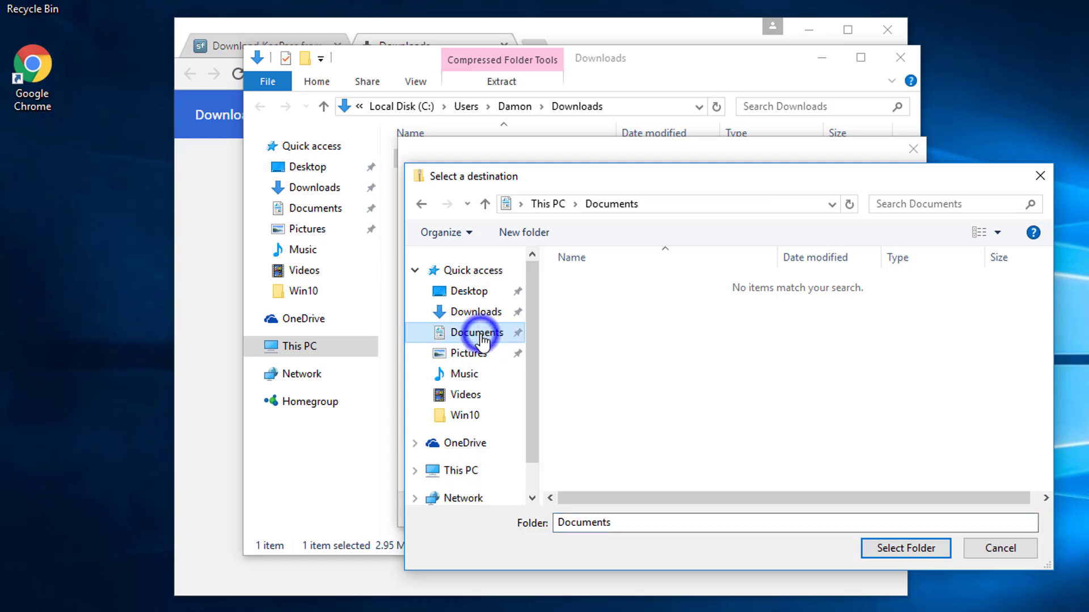
- Create a folder named KeePass in Documents and extract the archive into it
right_click(608, 336)
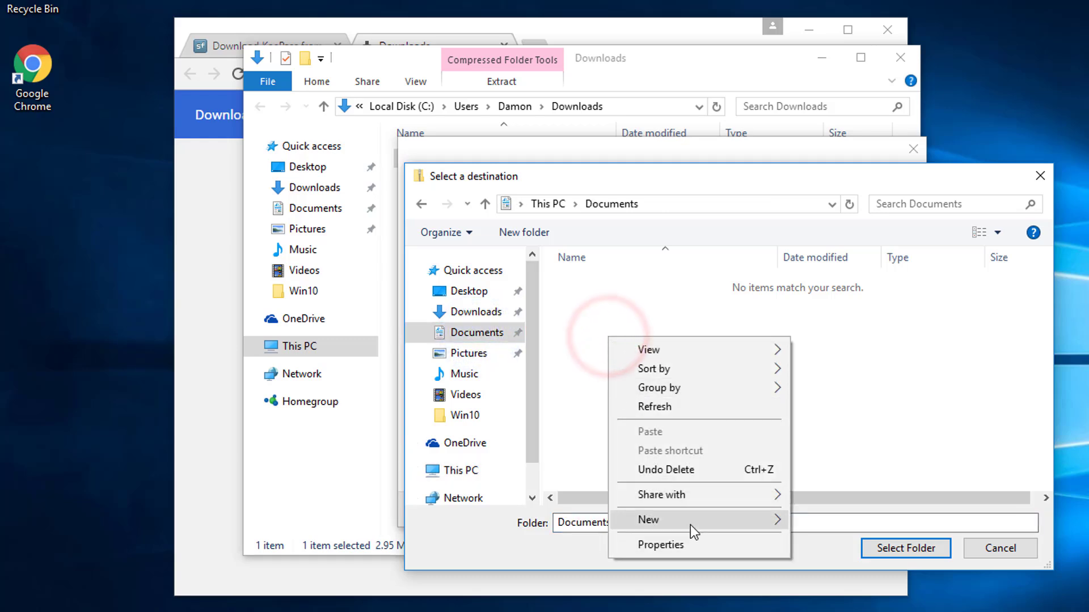
click(693, 525)
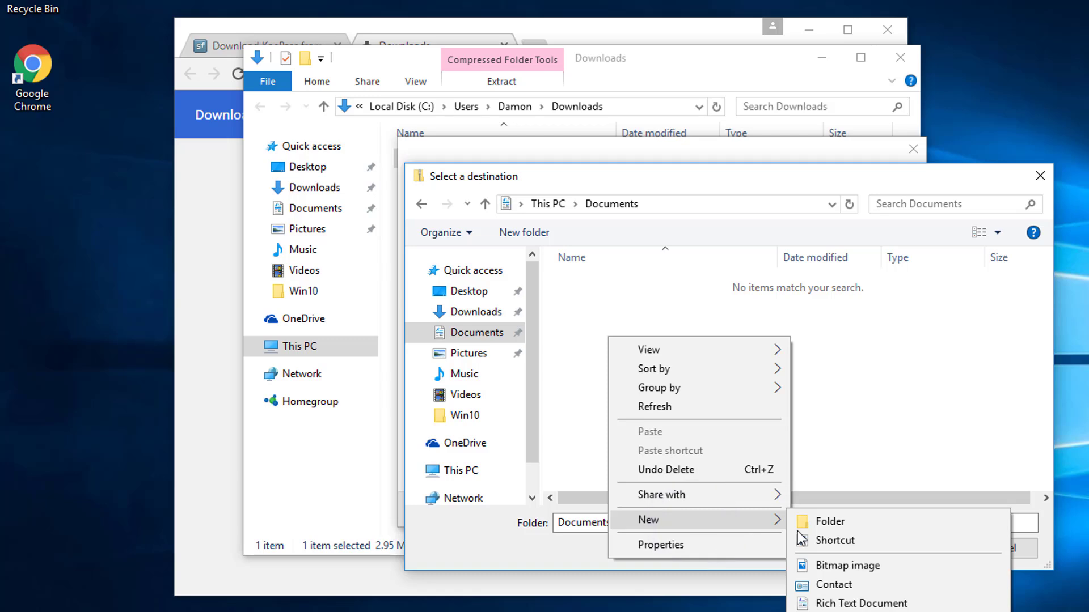
click(829, 522)
text(K)
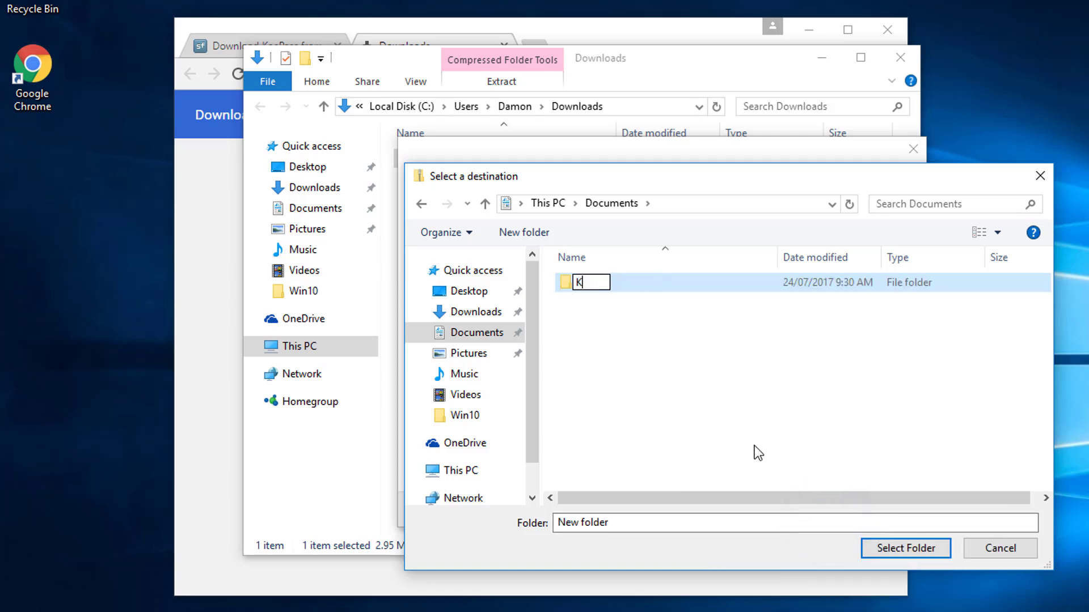
text(eePas)
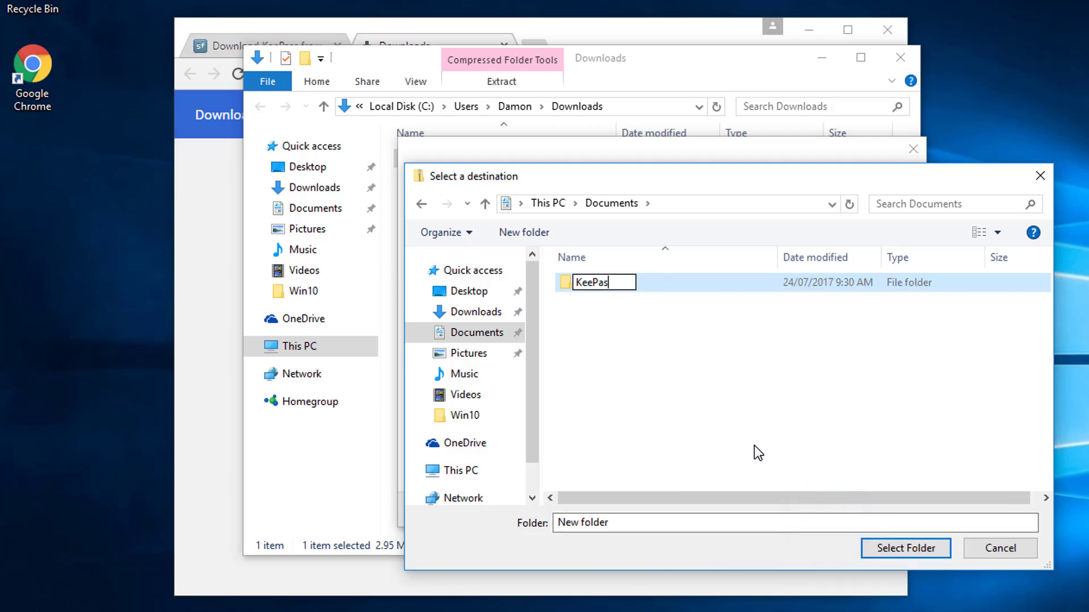
text(s)
key(Return)
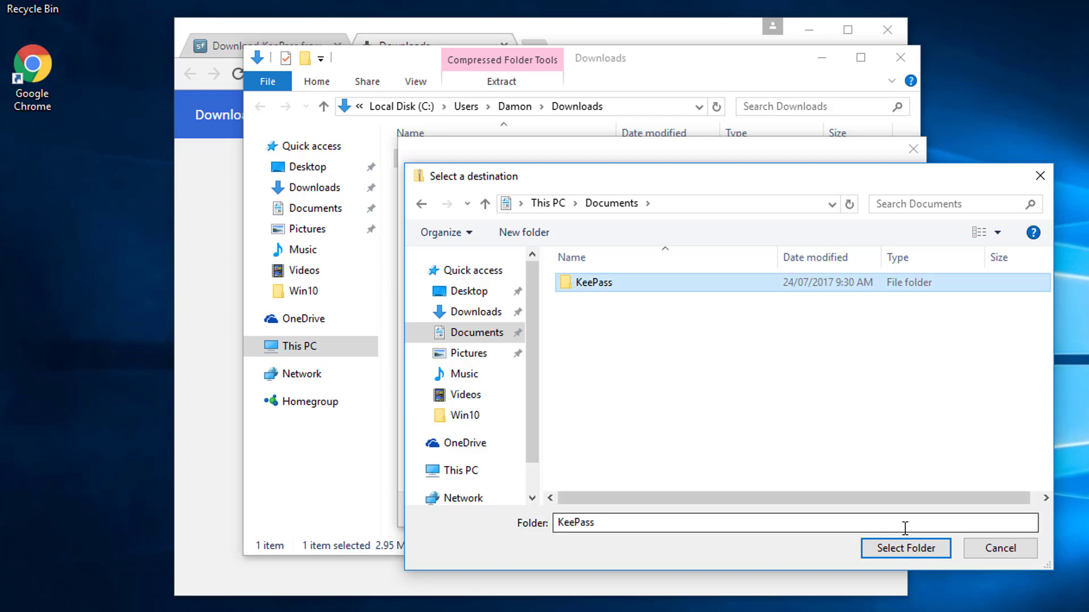
click(905, 548)
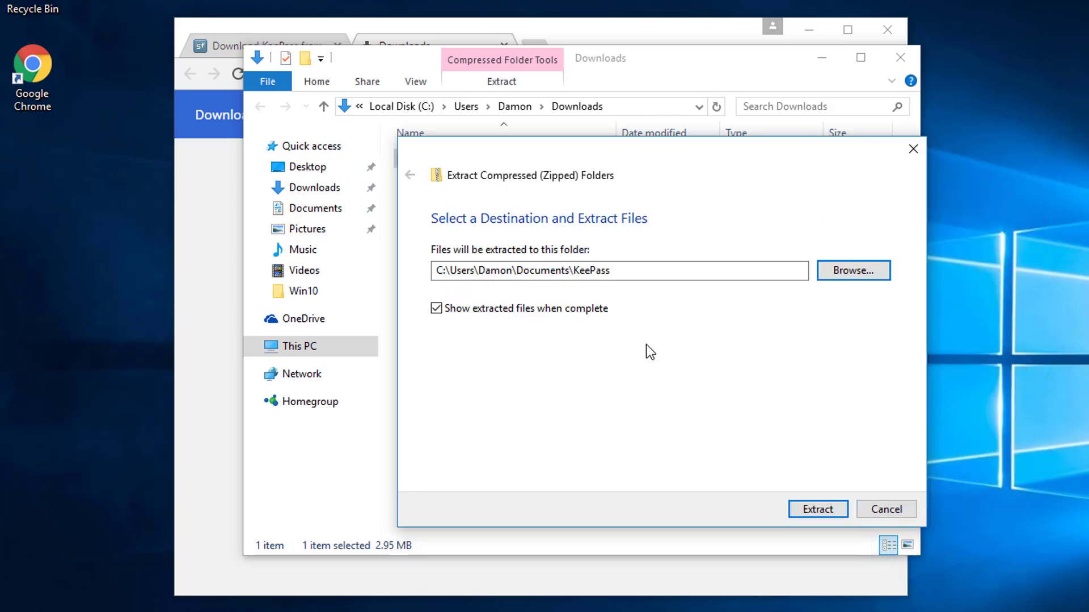
click(801, 509)
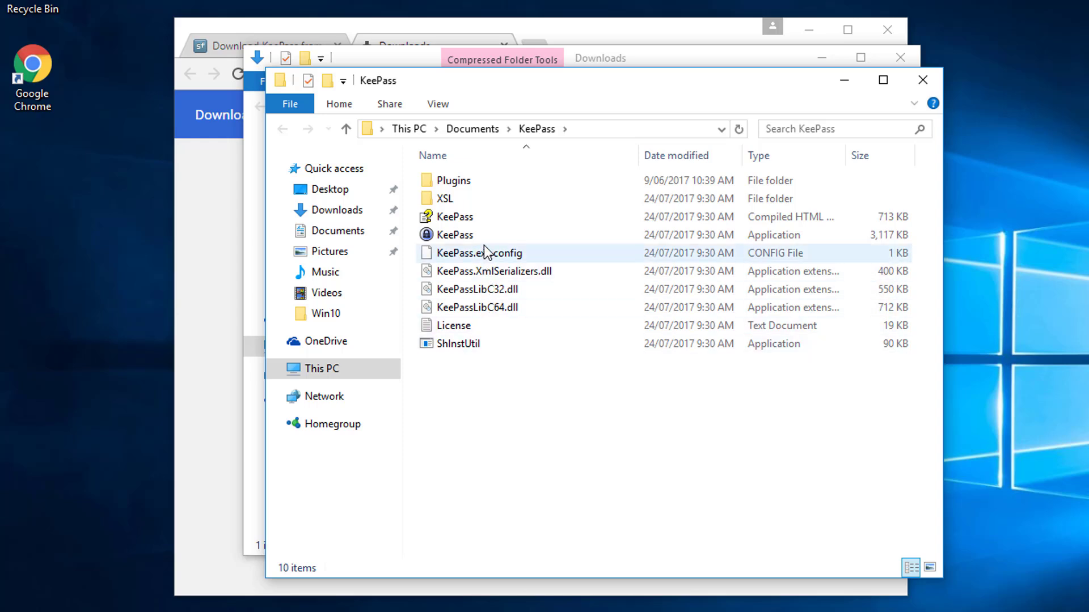
- Create a desktop shortcut to the extracted KeePass application
right_click(472, 233)
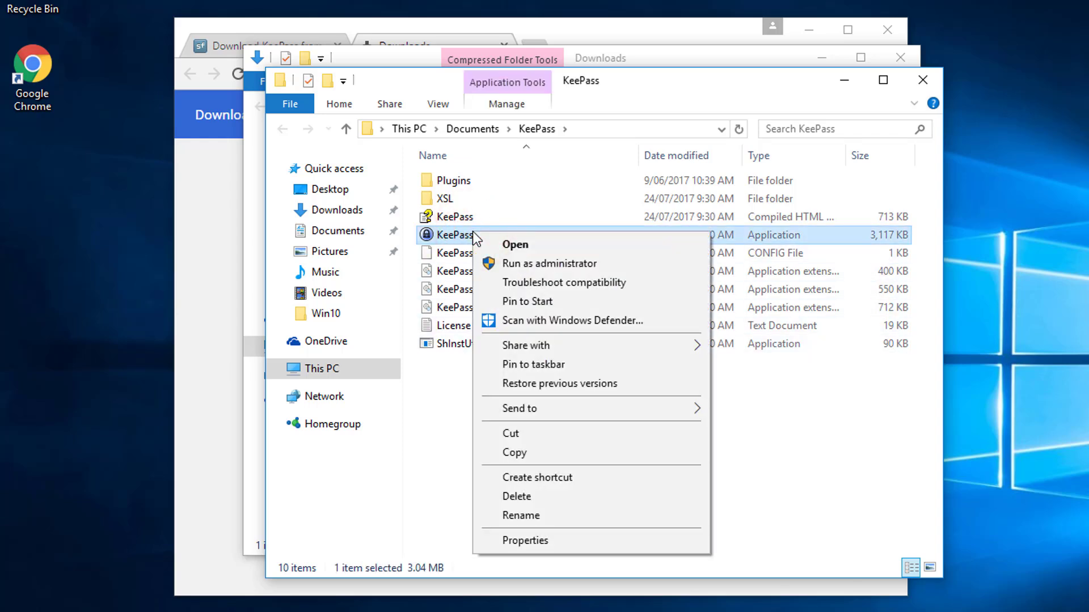
mouse_move(666, 410)
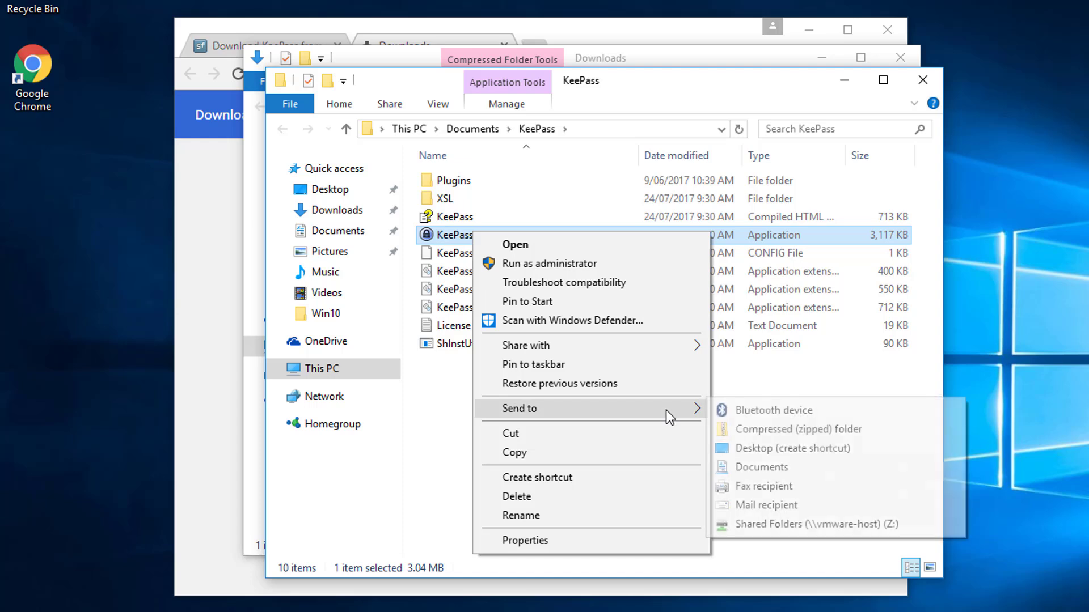
click(775, 447)
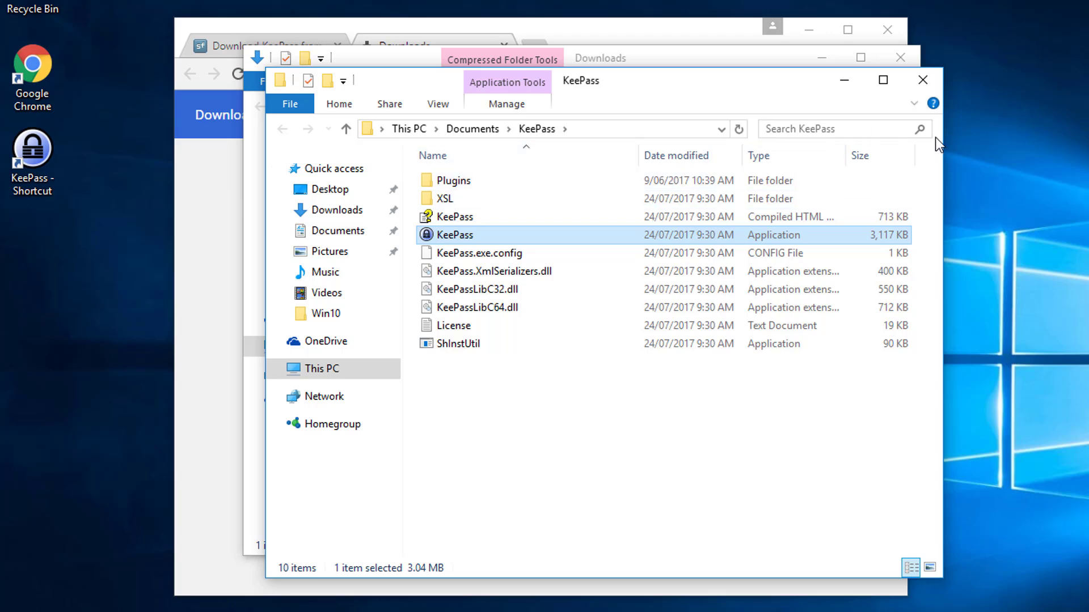
- Close both File Explorer windows and the browser to clear the desktop
click(923, 80)
click(900, 59)
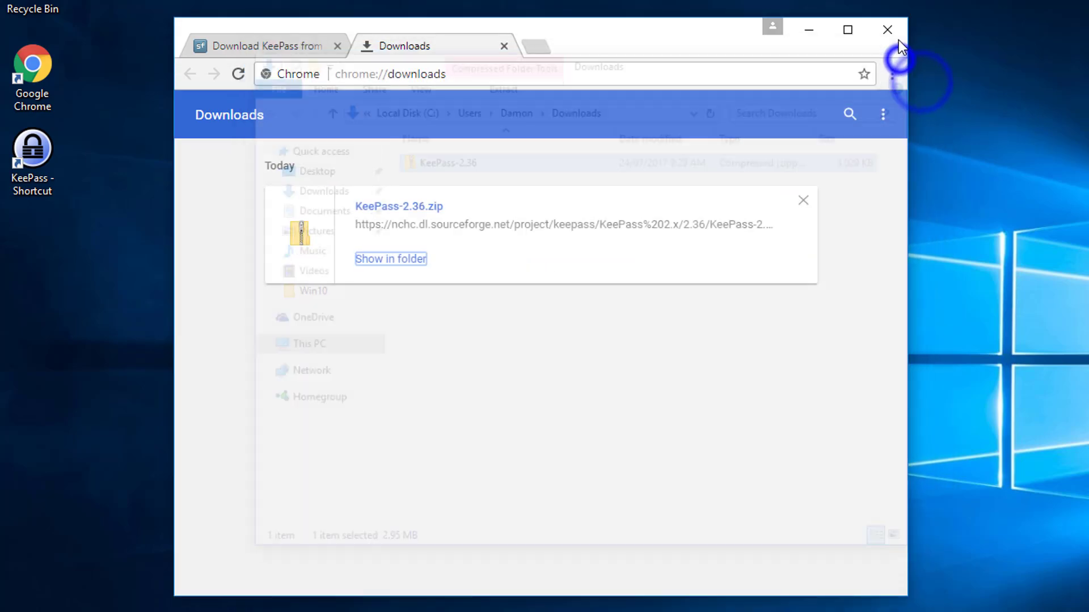
click(888, 29)
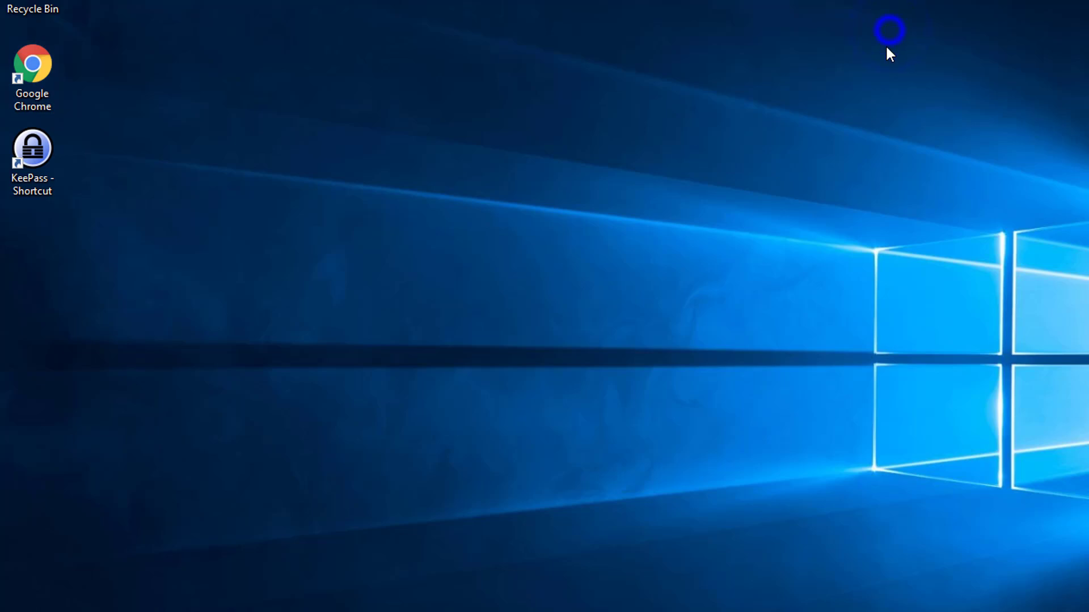
- Launch KeePass from its desktop shortcut, allow the file to run, and enable the automatic update check
double_click(52, 159)
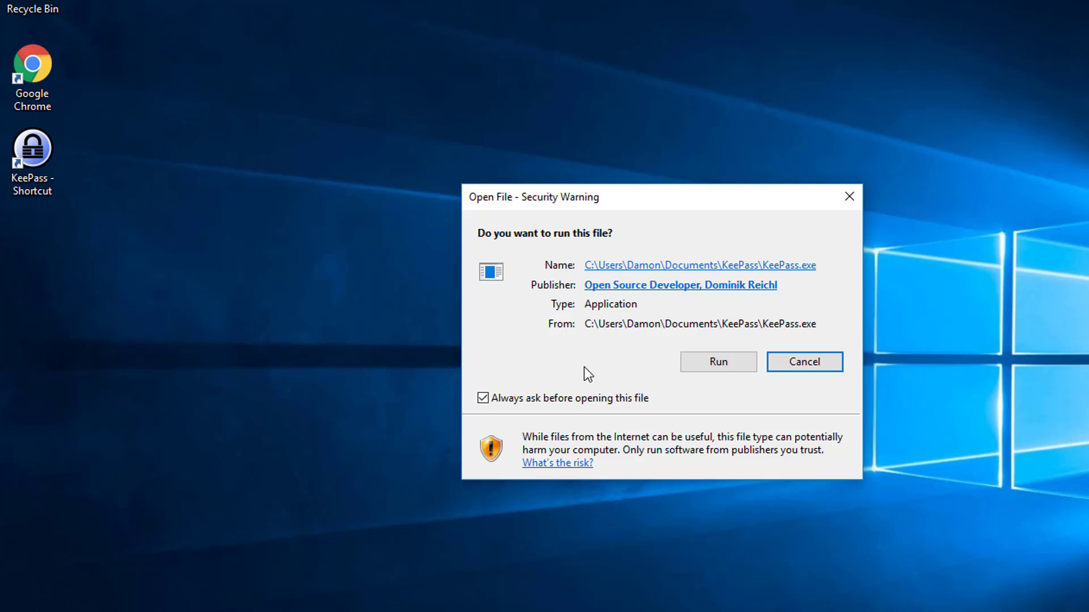
click(712, 367)
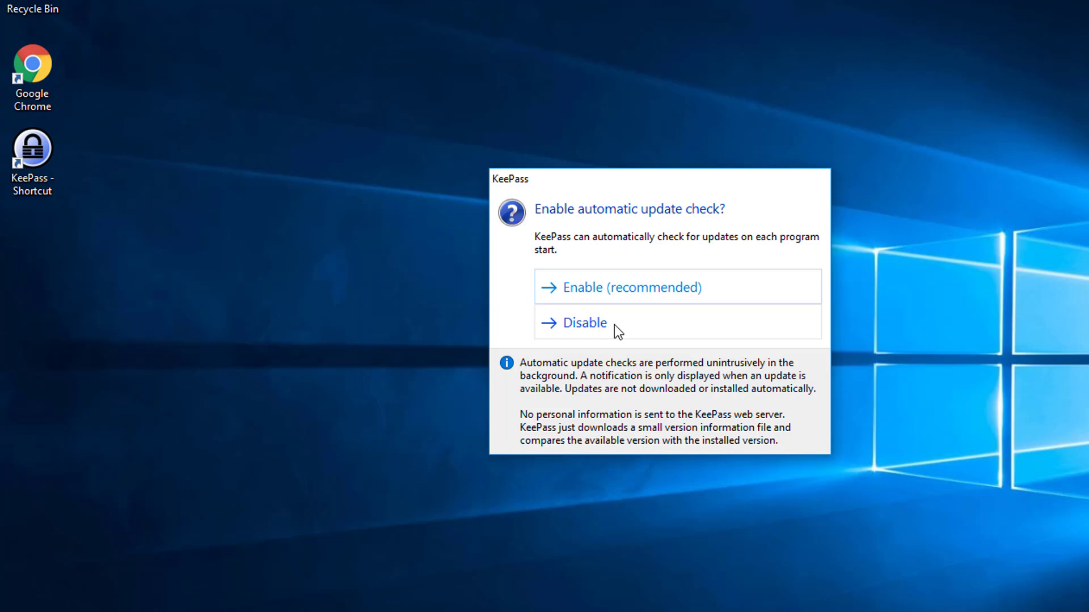
click(642, 290)
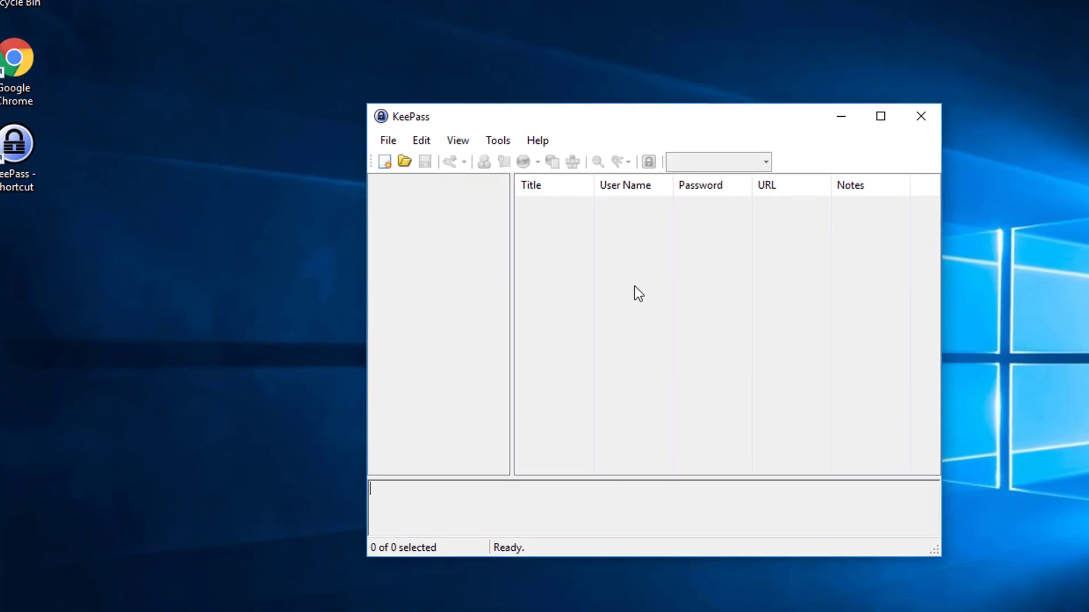
- Create a new password database named MyPasswords in the KeePass folder inside Documents
click(374, 135)
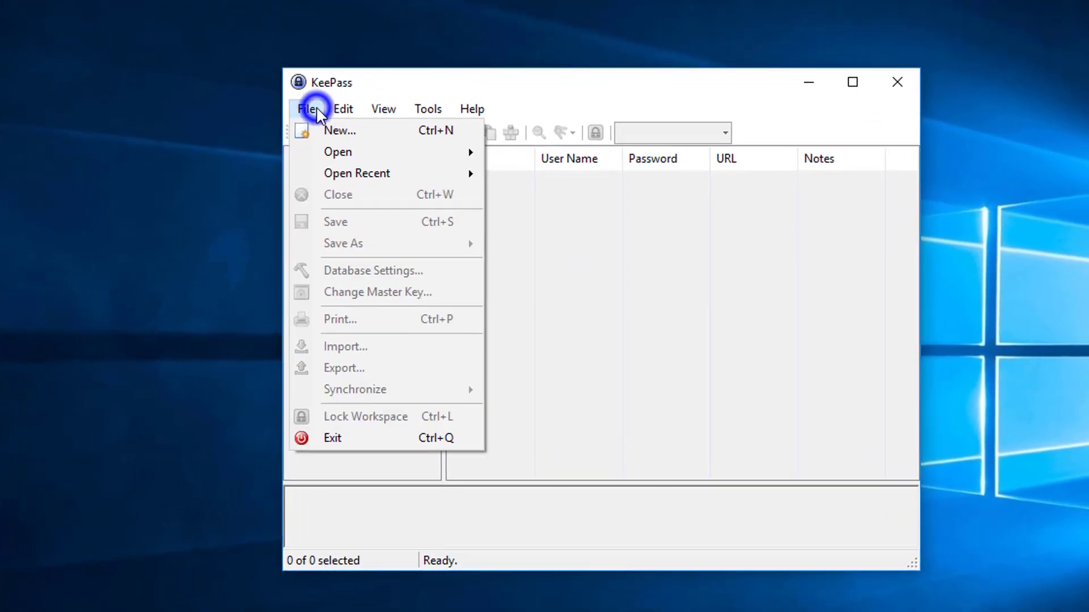
click(296, 120)
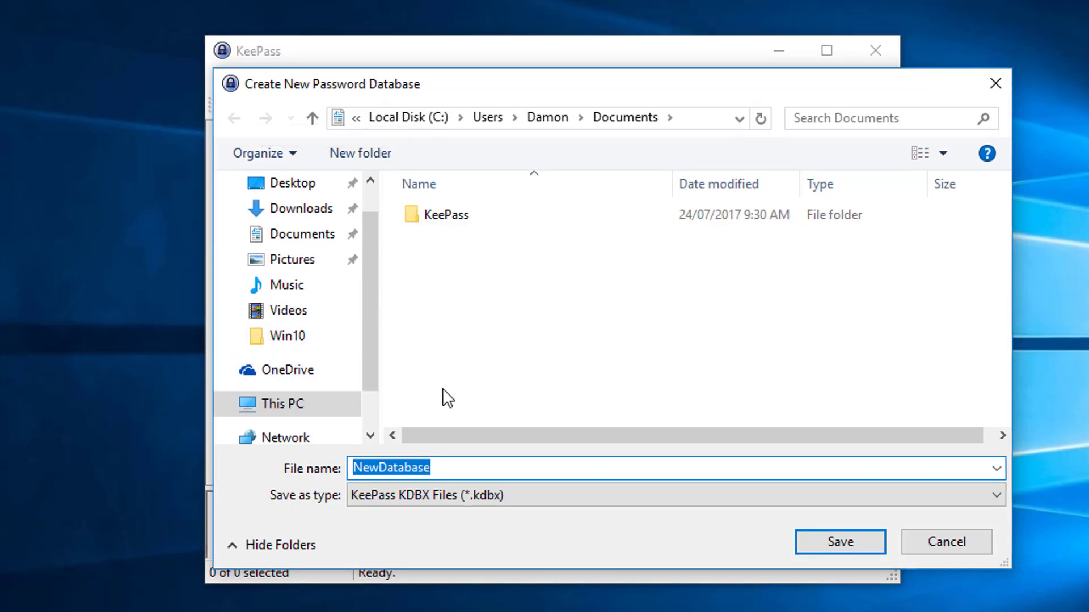
double_click(450, 218)
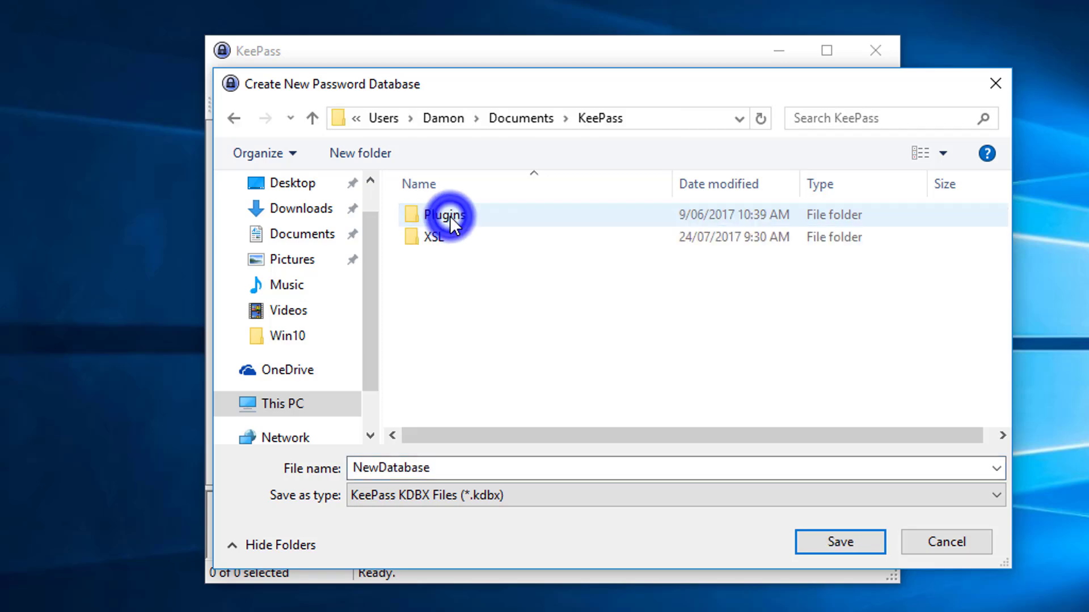
click(404, 460)
text(My)
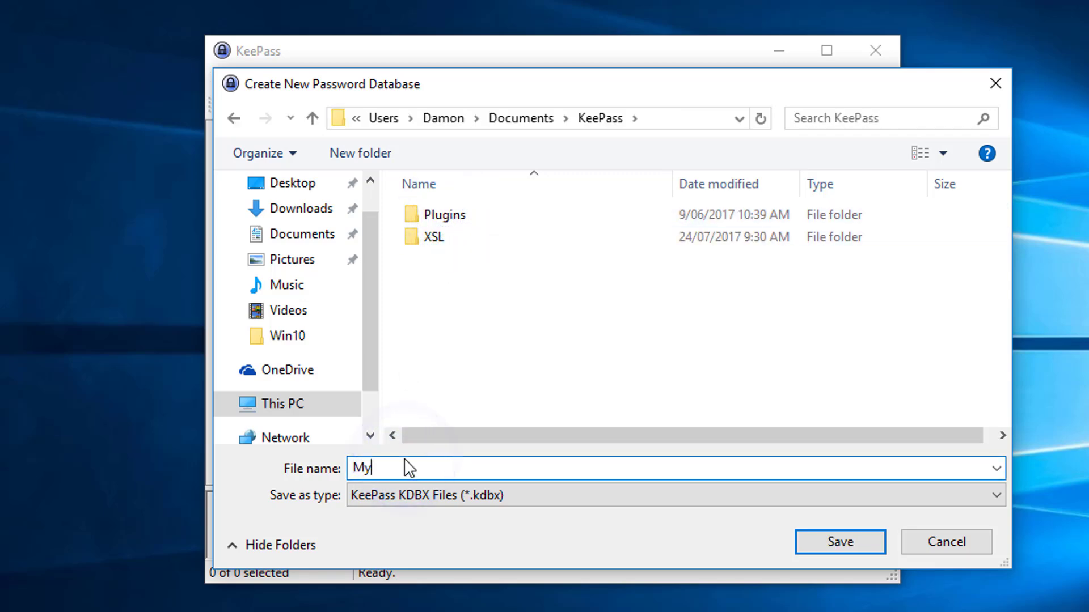
text(Passwords)
click(855, 549)
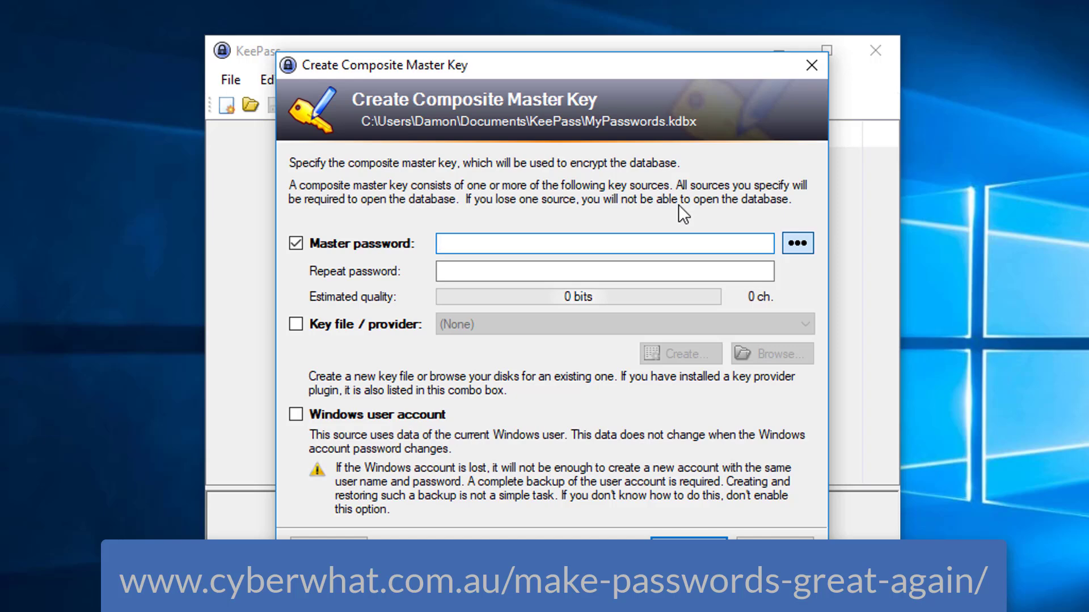
- Enter and repeat the master password for the new database, then accept the default database settings
text(password)
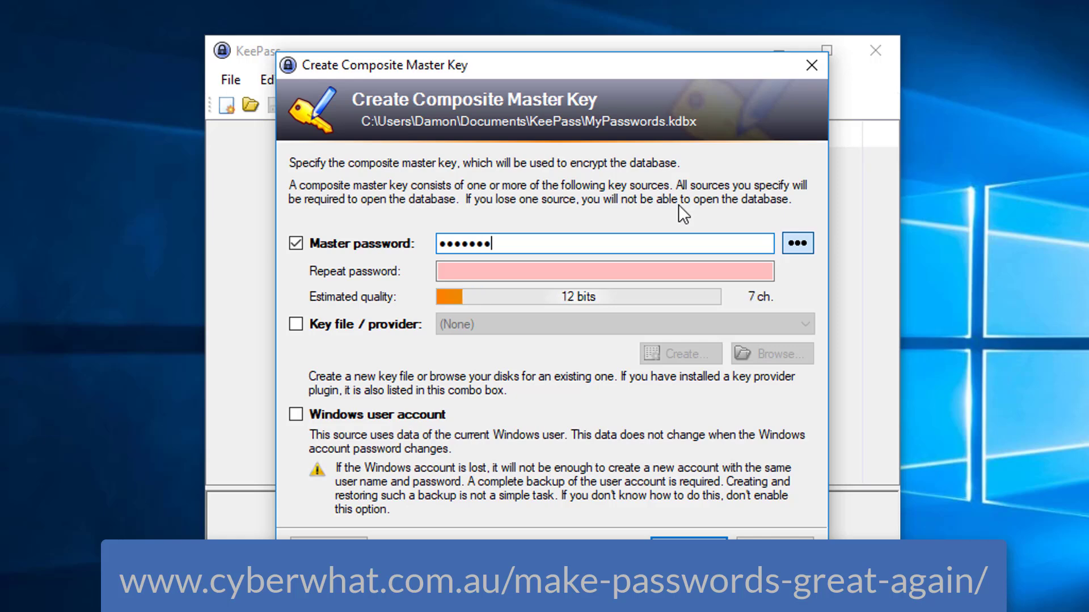
key(Tab)
key(Tab)
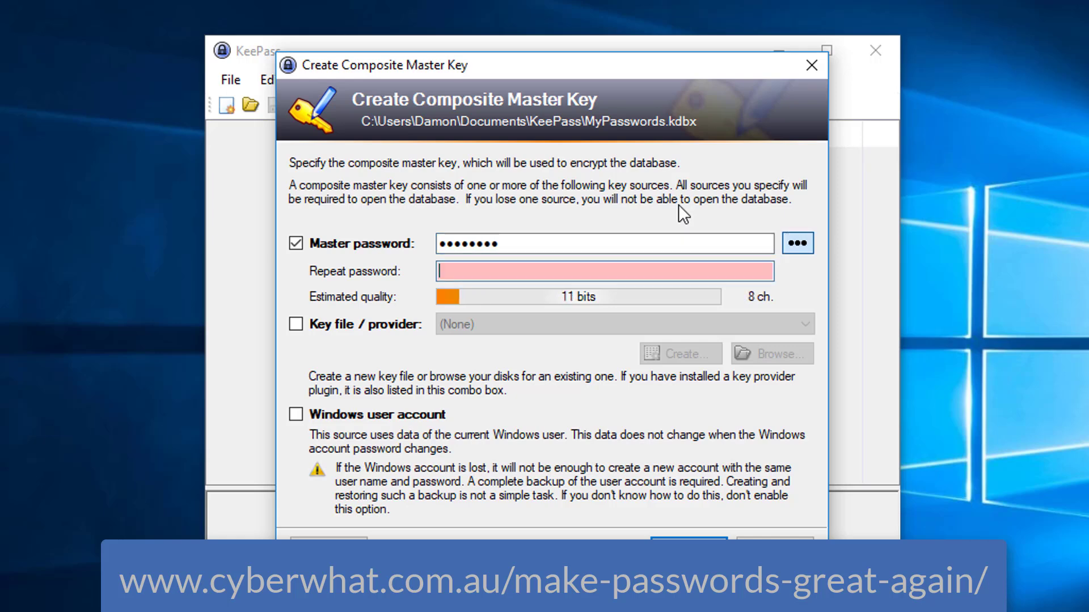
text(password)
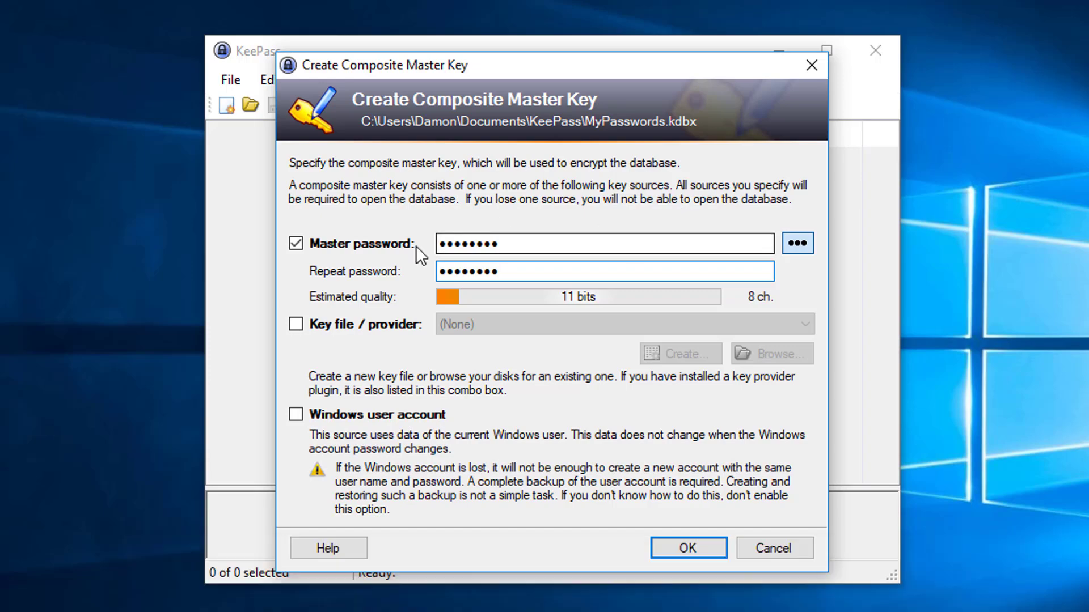
click(654, 548)
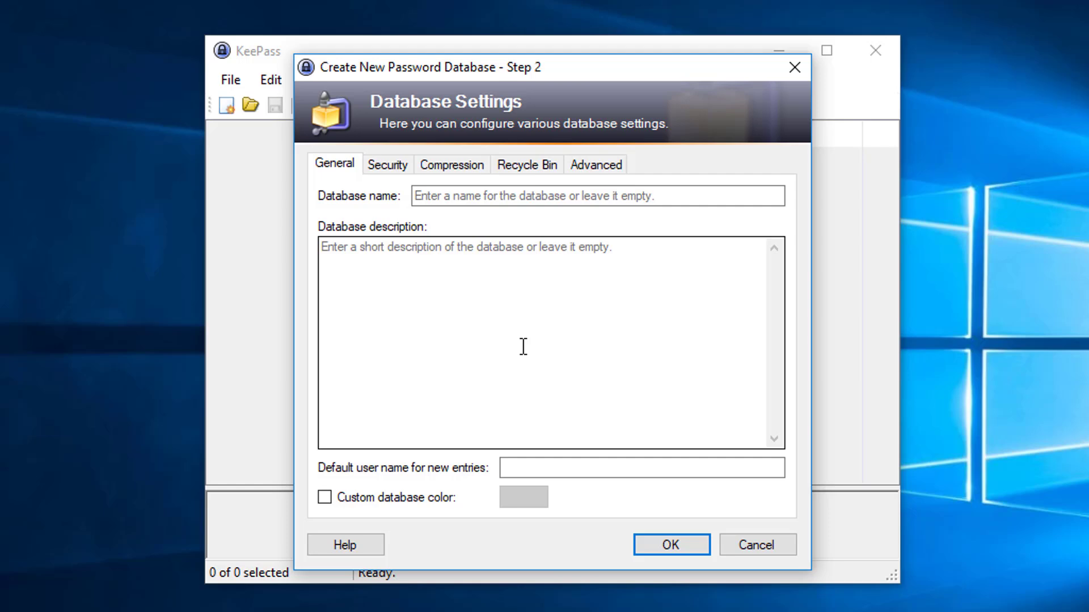
click(665, 542)
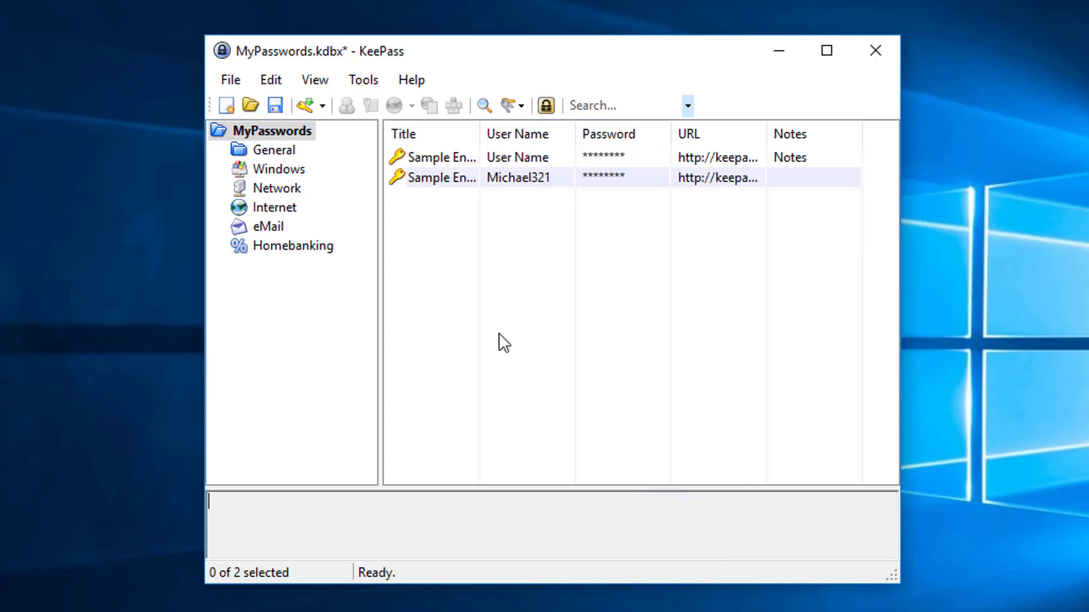
right_click(479, 276)
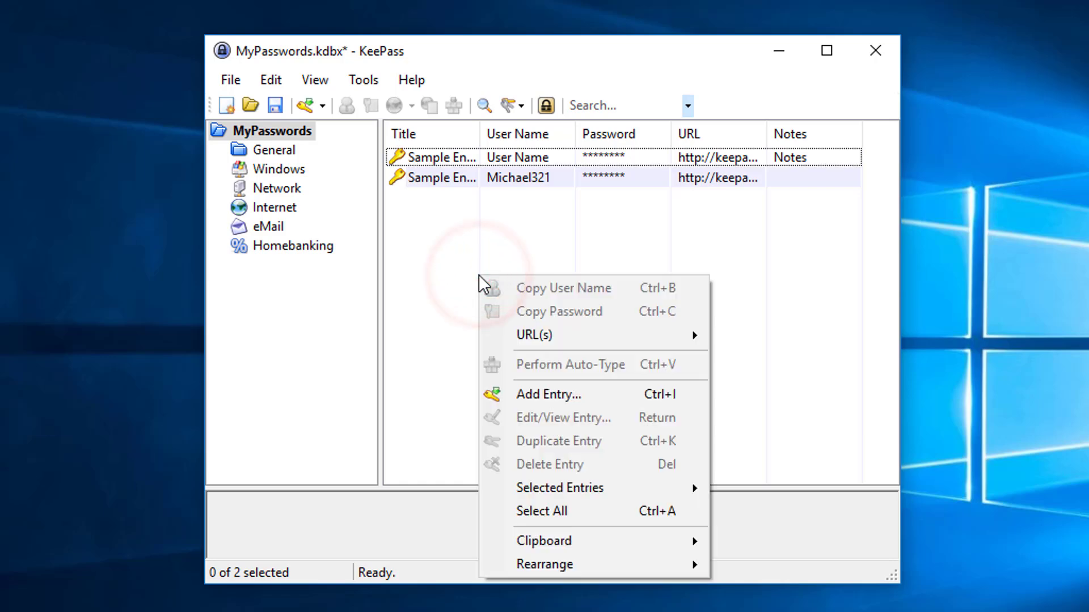
click(543, 394)
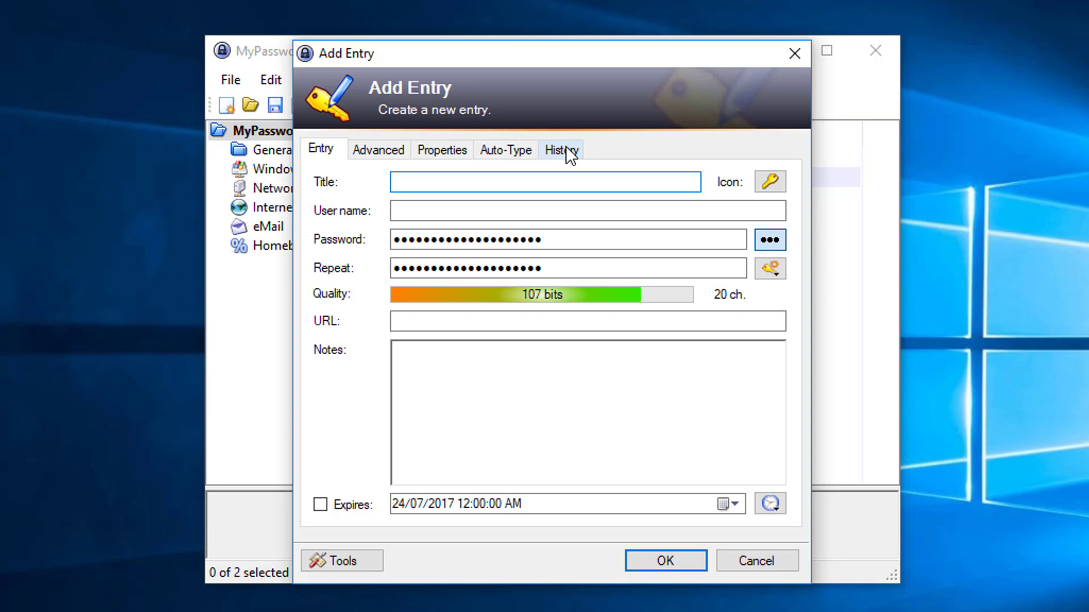
text(Bay)
key(Tab)
key(Tab)
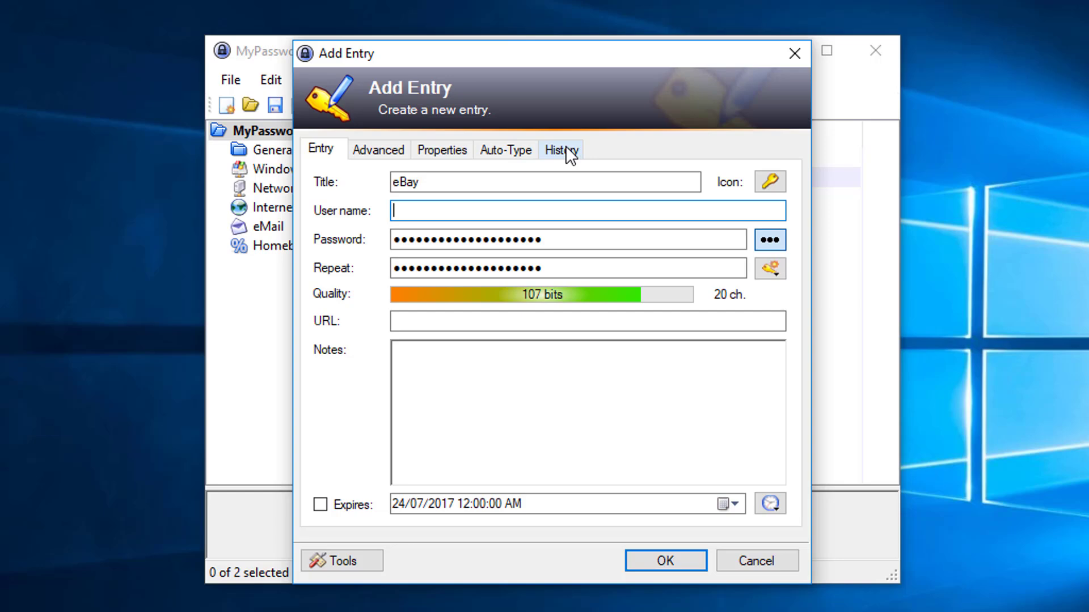
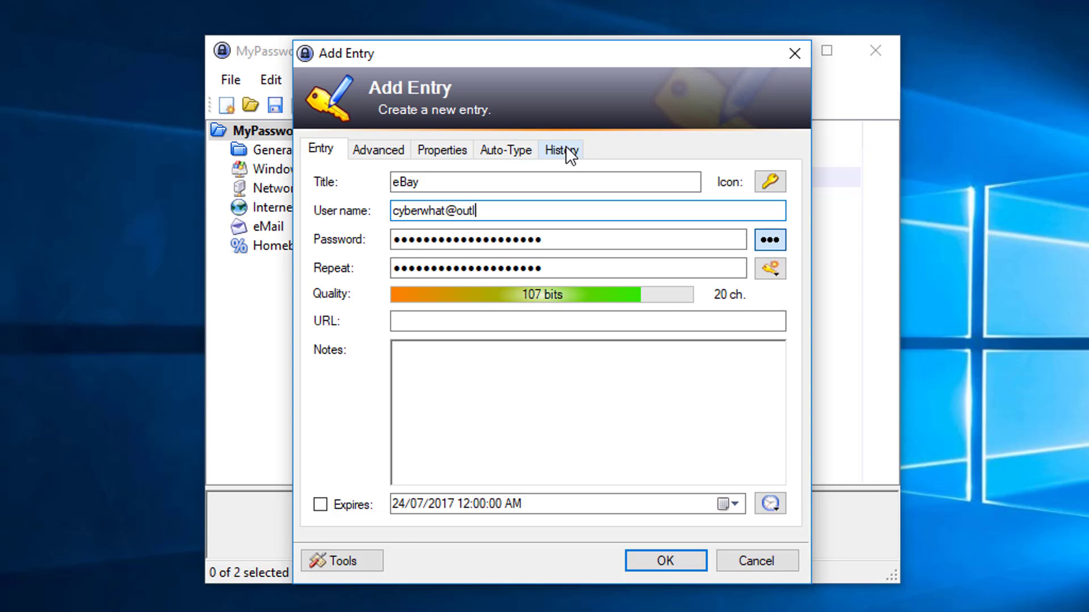
click(523, 322)
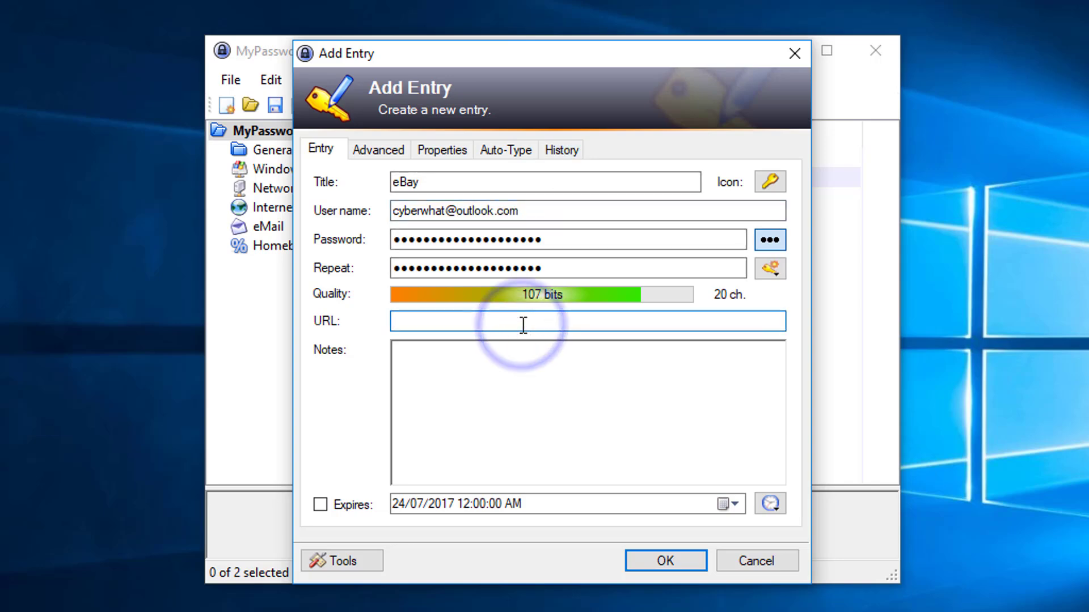
text(www.ebay.com)
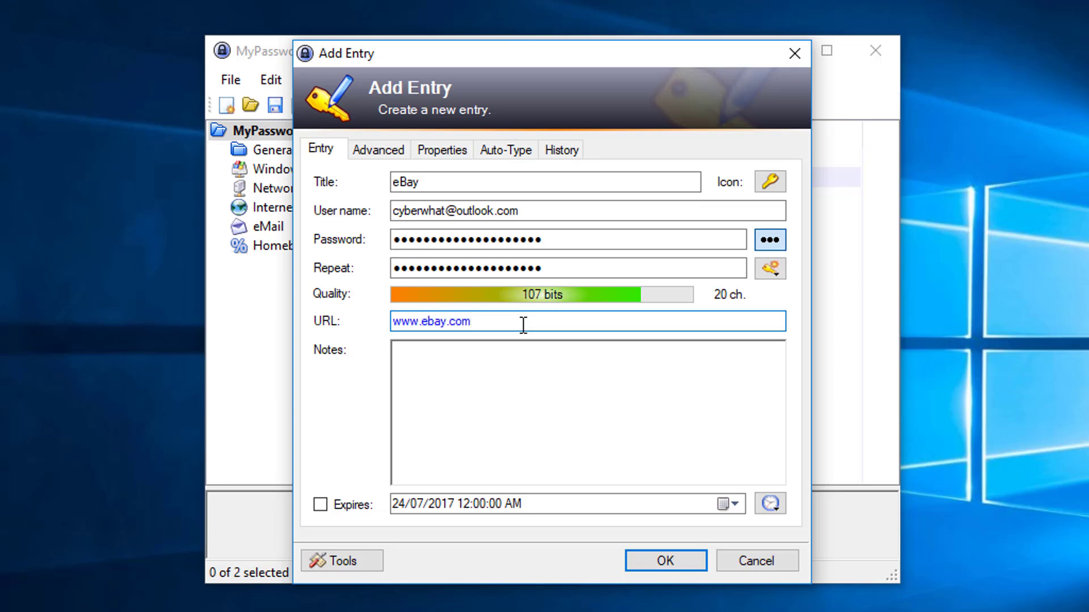
- Try a manually chosen password in the entry's Password field, reveal its characters, and clear the field
click(562, 240)
key(Delete)
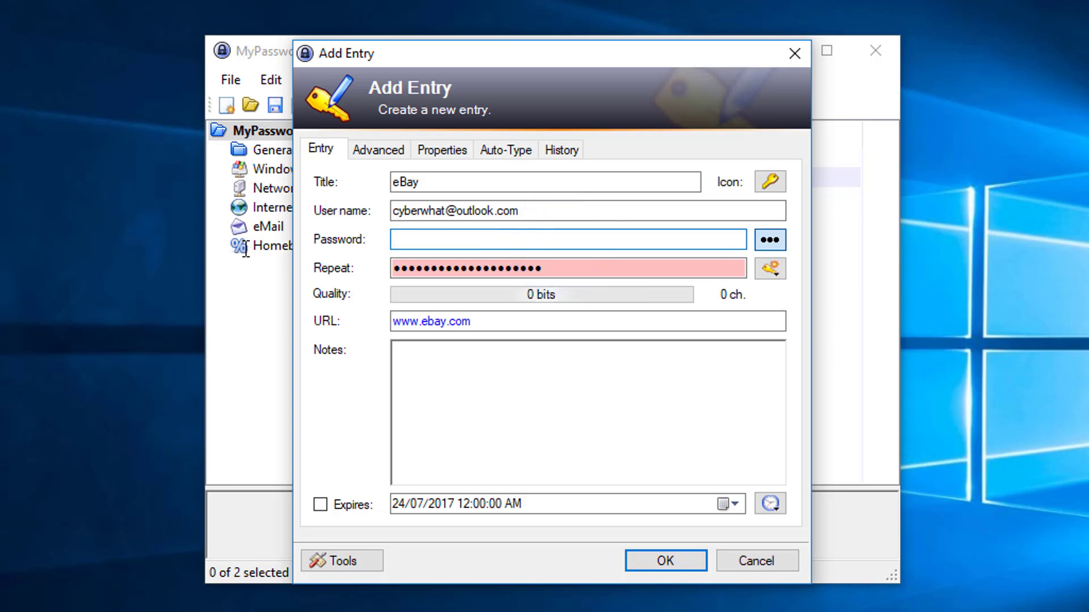
text(password)
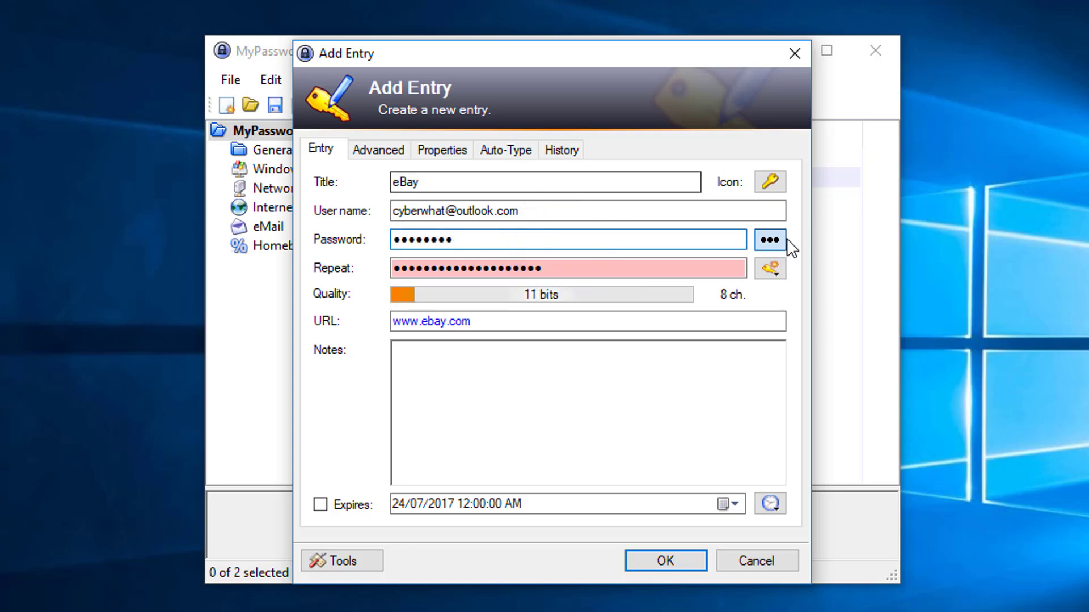
click(785, 239)
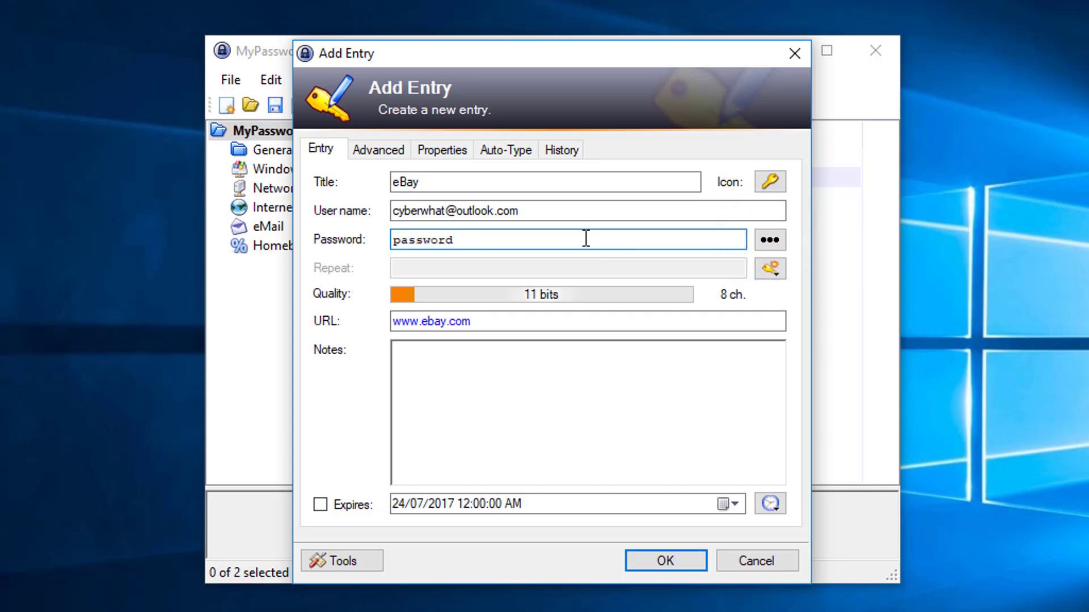
key(BackSpace)
key(BackSpace)
key(BackSpace)
key(BackSpace)
key(BackSpace)
key(BackSpace)
key(BackSpace)
key(BackSpace)
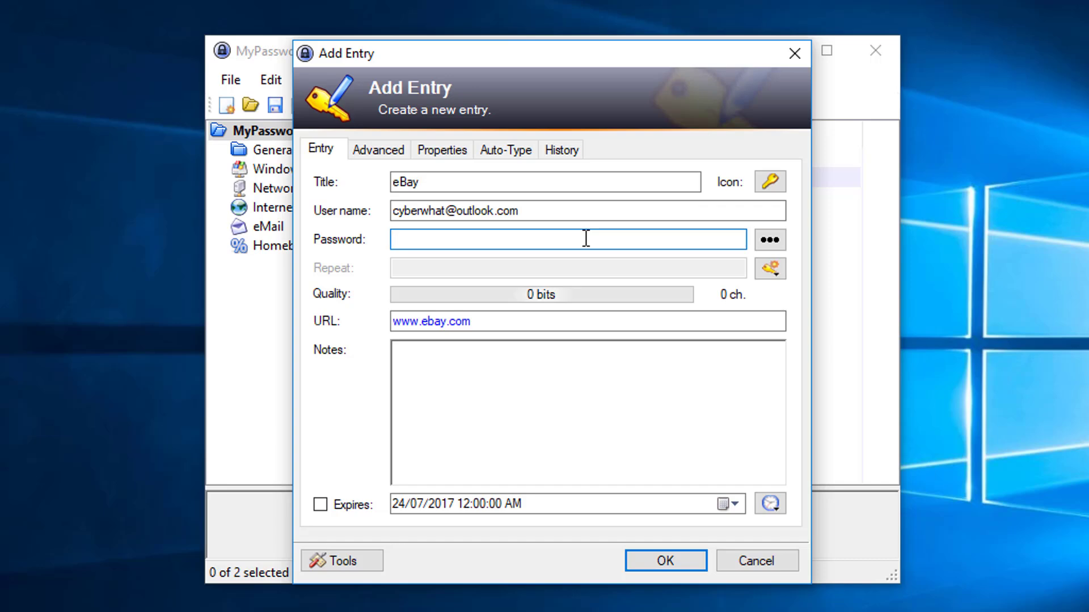
- Generate the entry's password with the Password Generator, additionally including minus, underline, space, special, and bracket characters
click(775, 270)
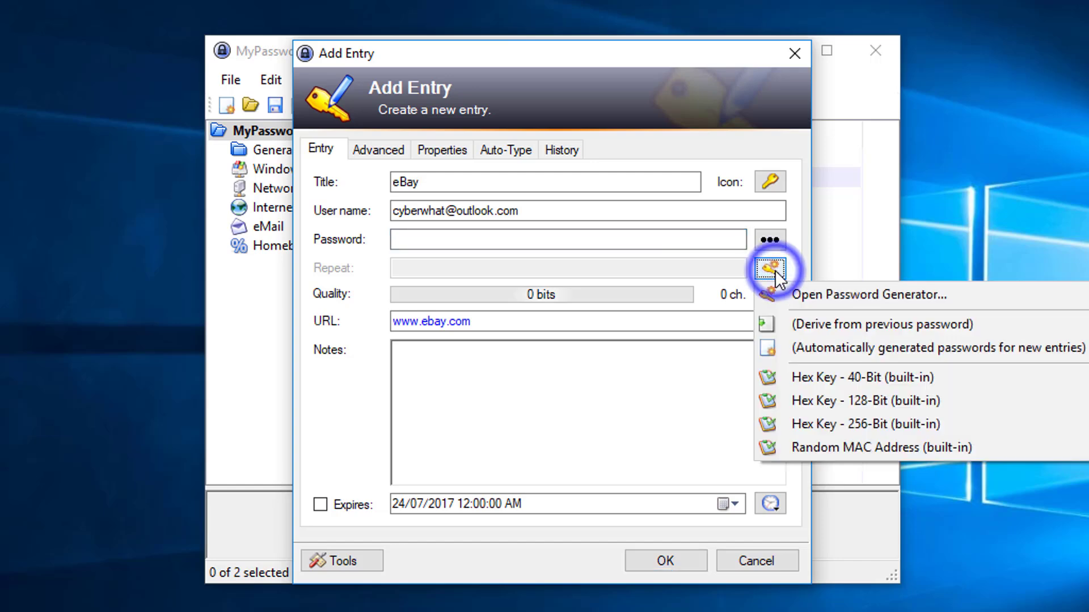
click(807, 294)
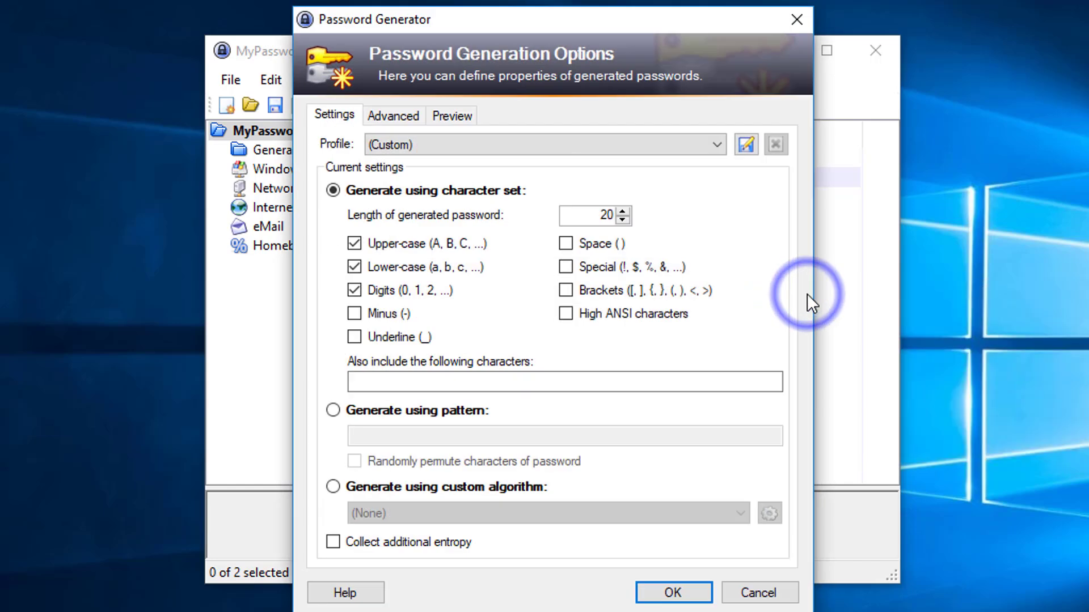
click(392, 318)
click(397, 340)
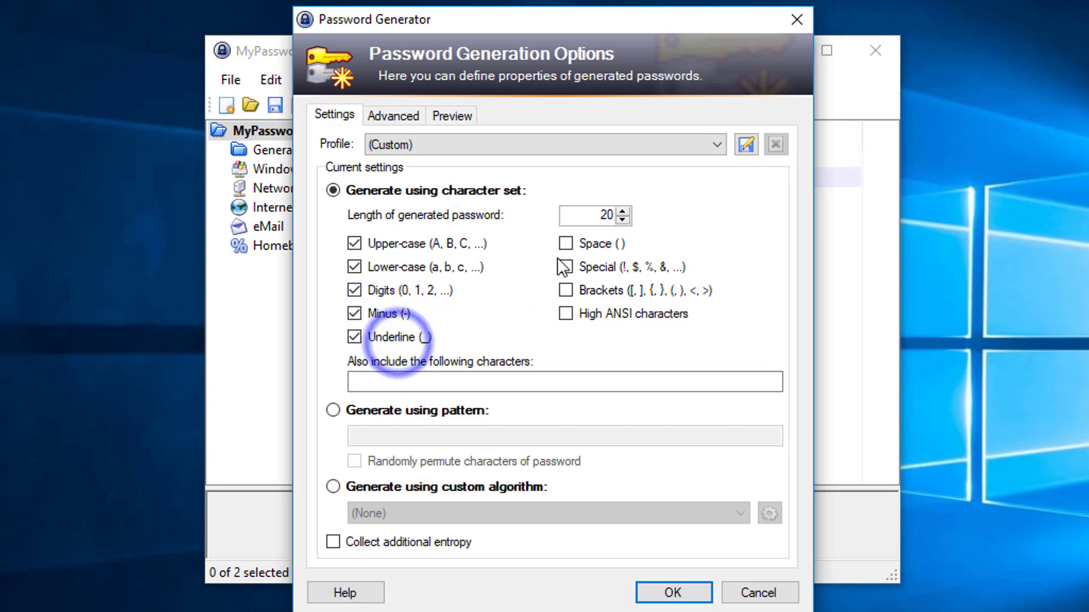
click(579, 241)
click(570, 268)
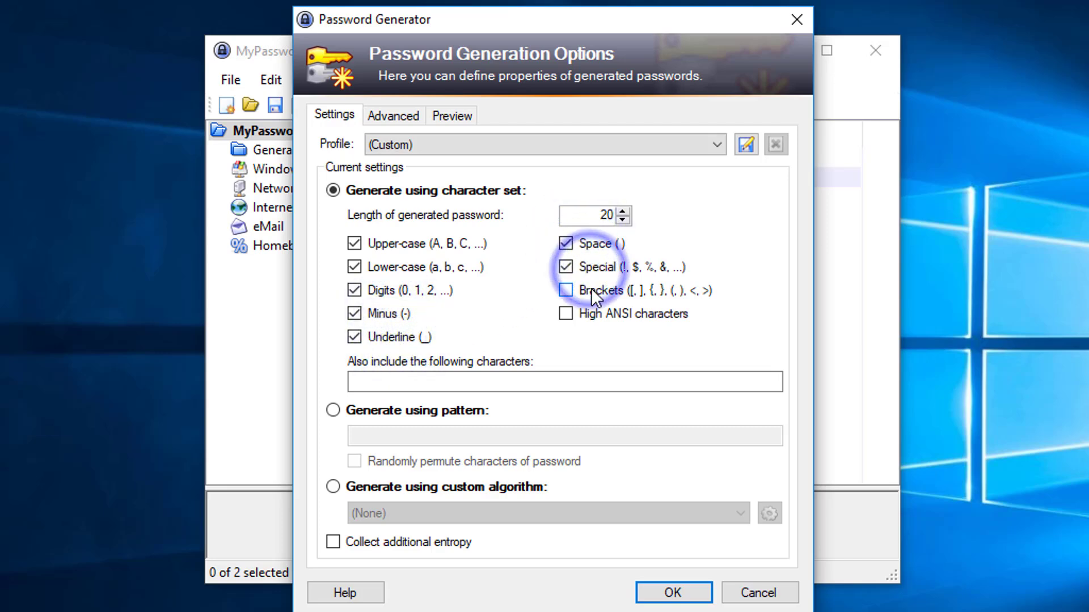
click(590, 290)
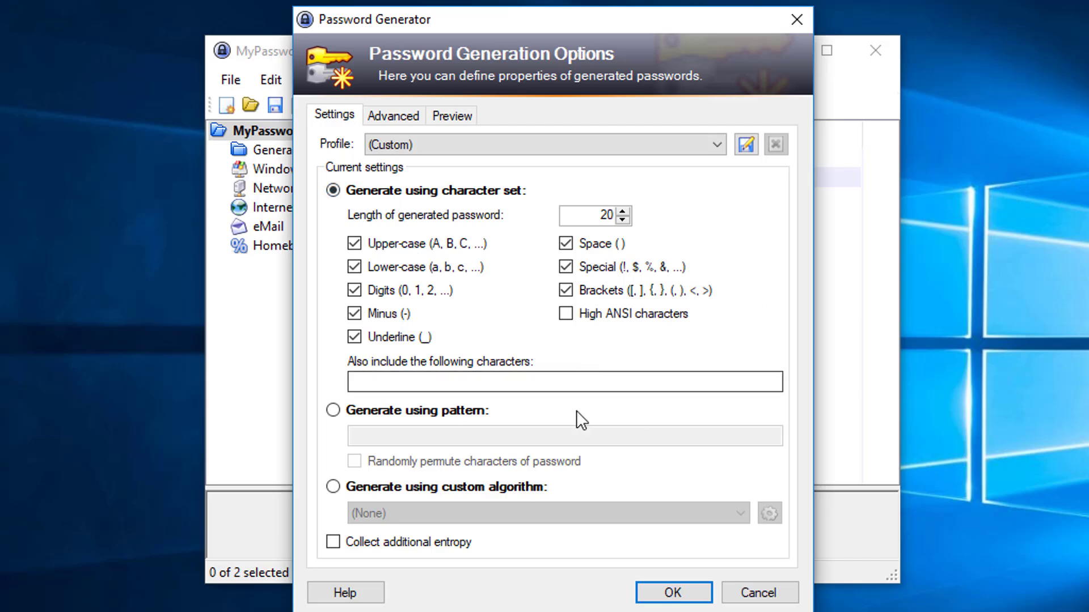
click(672, 593)
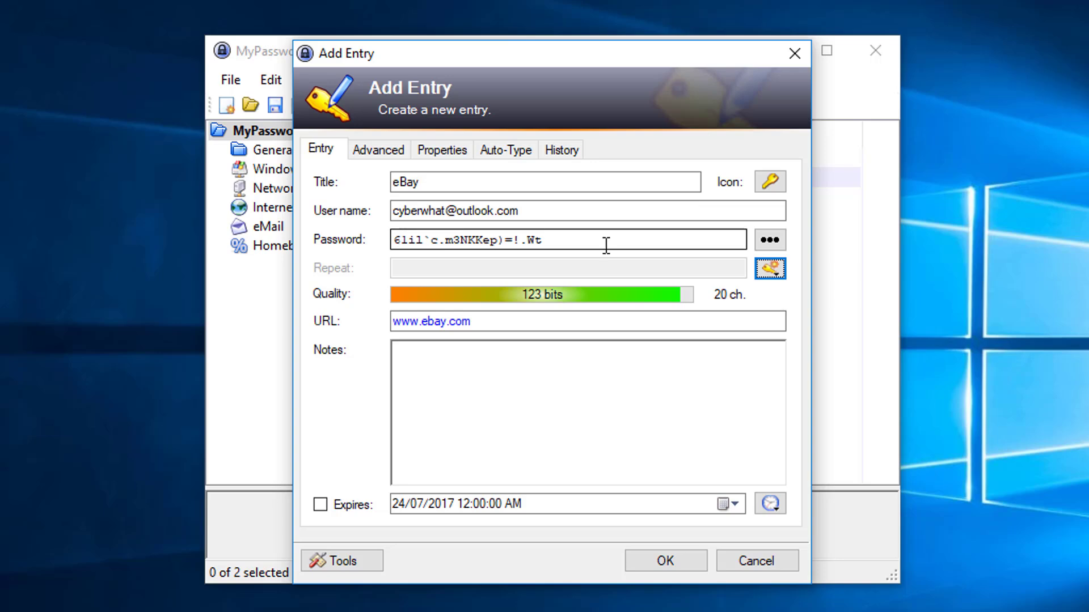
- Confirm the new eBay entry and save the MyPasswords database
click(663, 563)
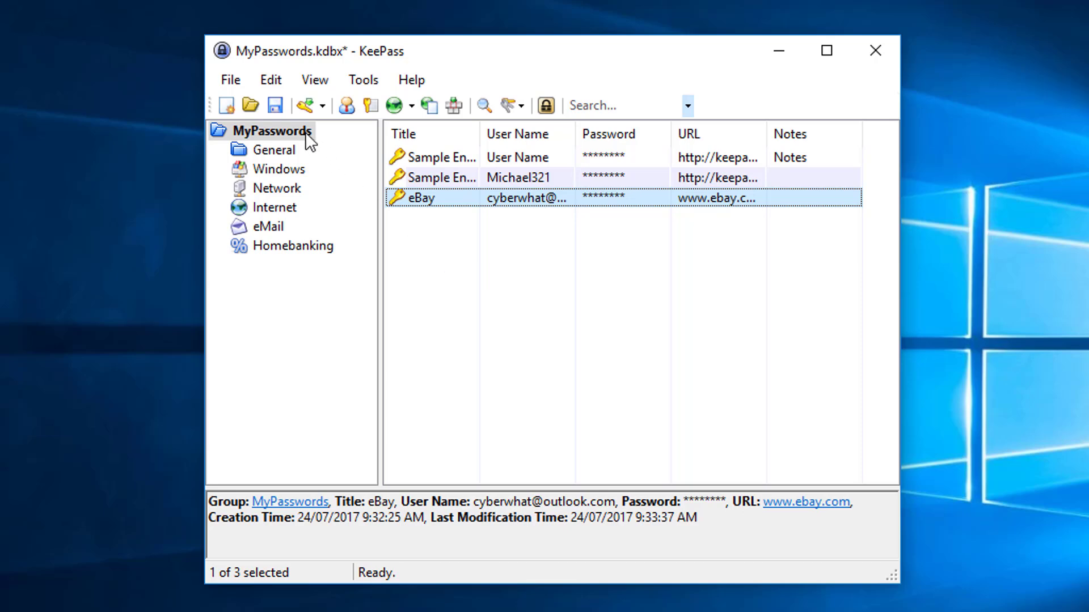
click(278, 107)
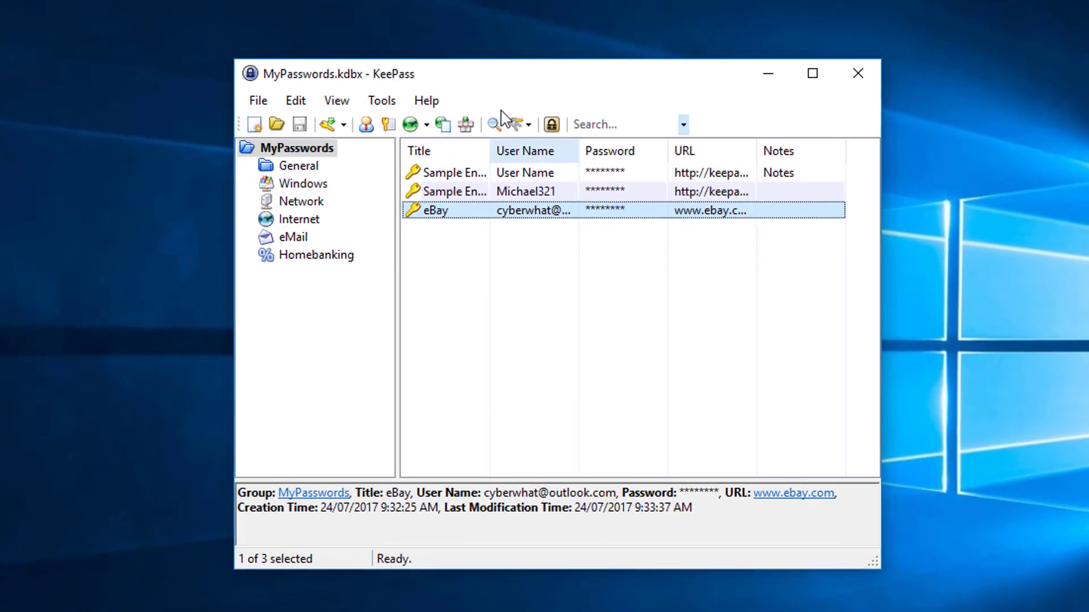
drag(476, 73, 836, 69)
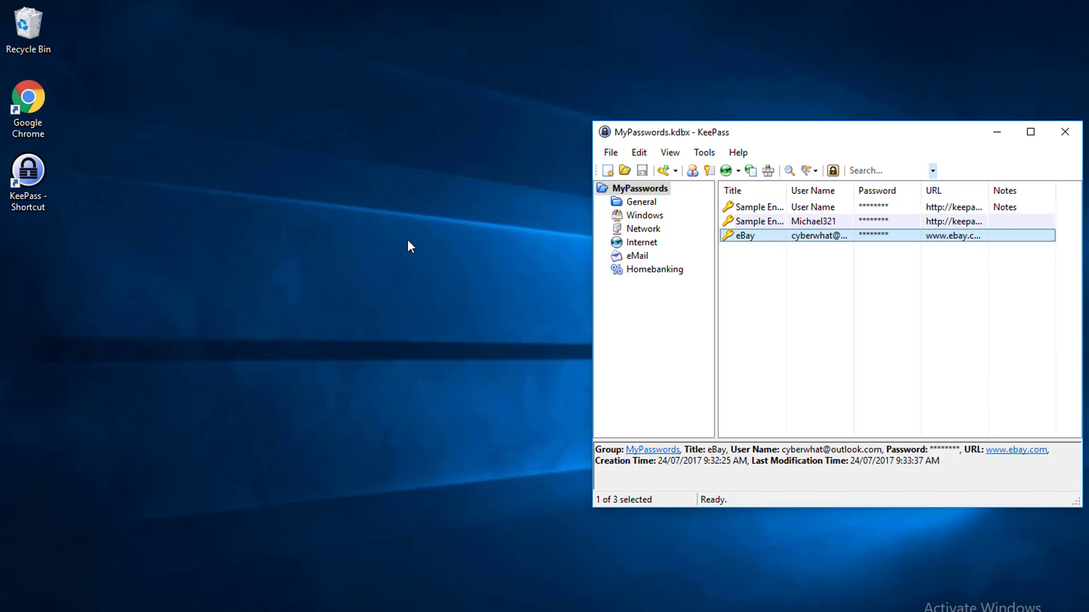
double_click(39, 110)
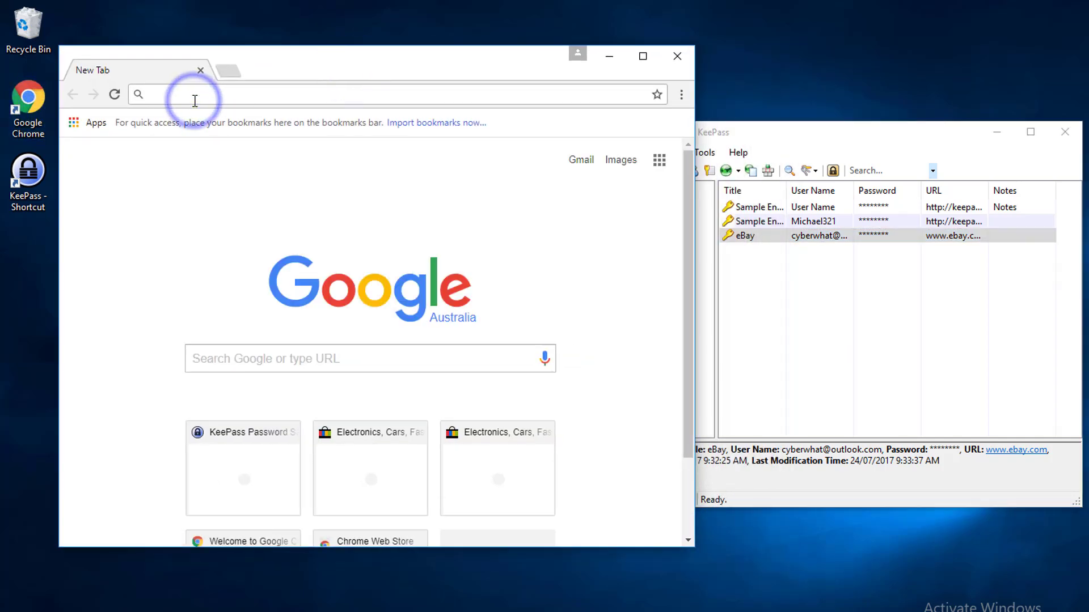
text(www.ebay)
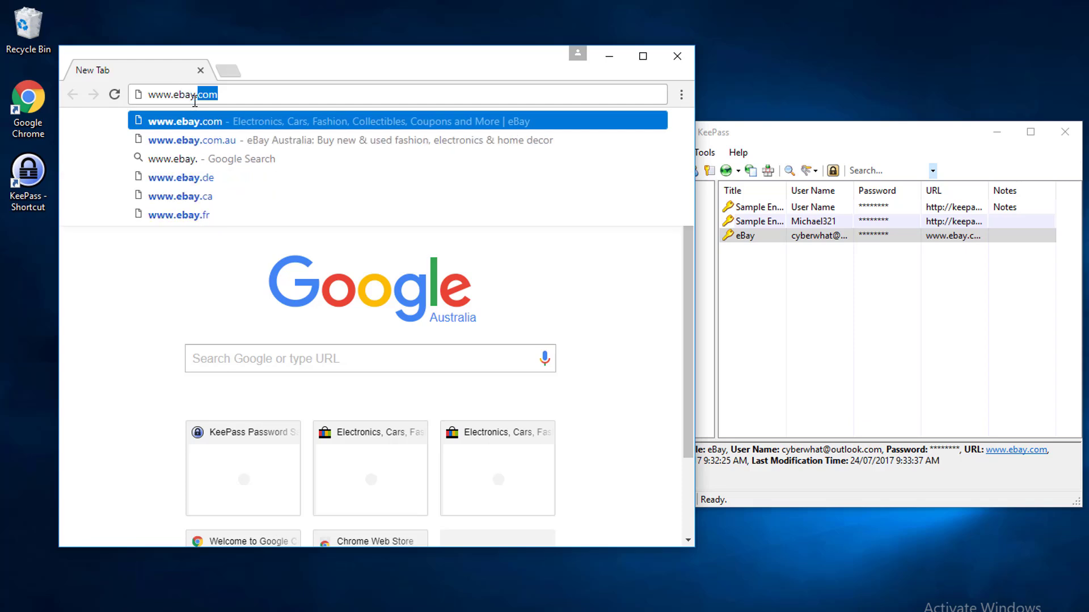
text(.com)
key(Return)
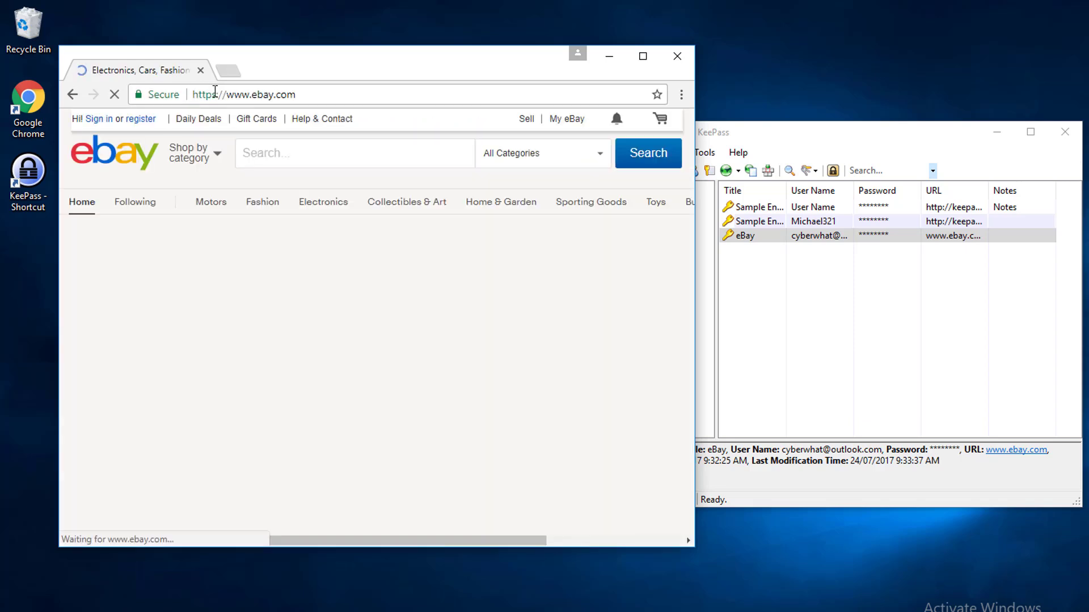
click(92, 118)
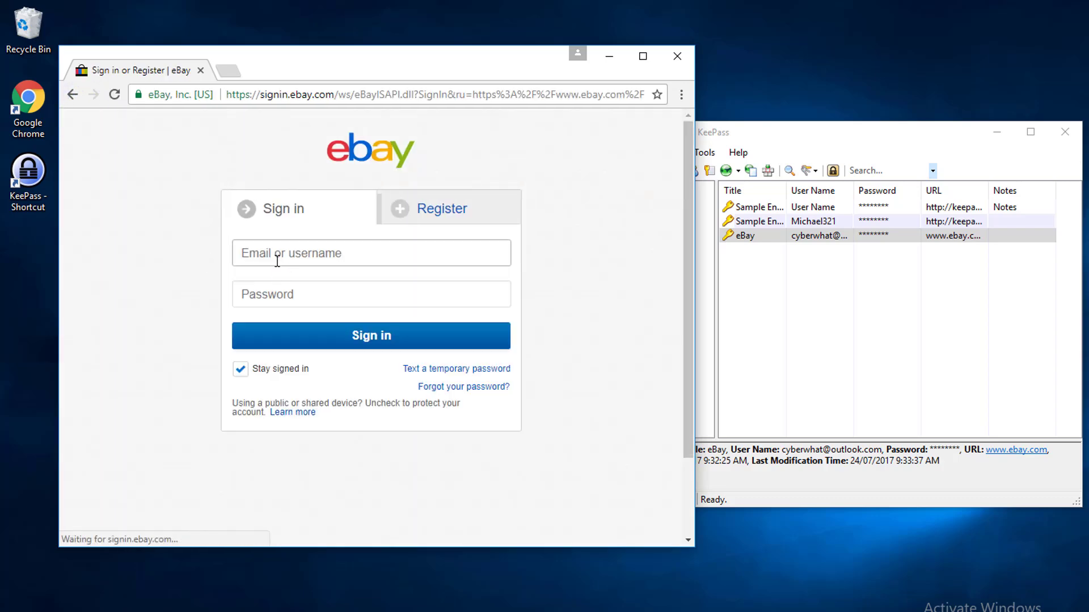
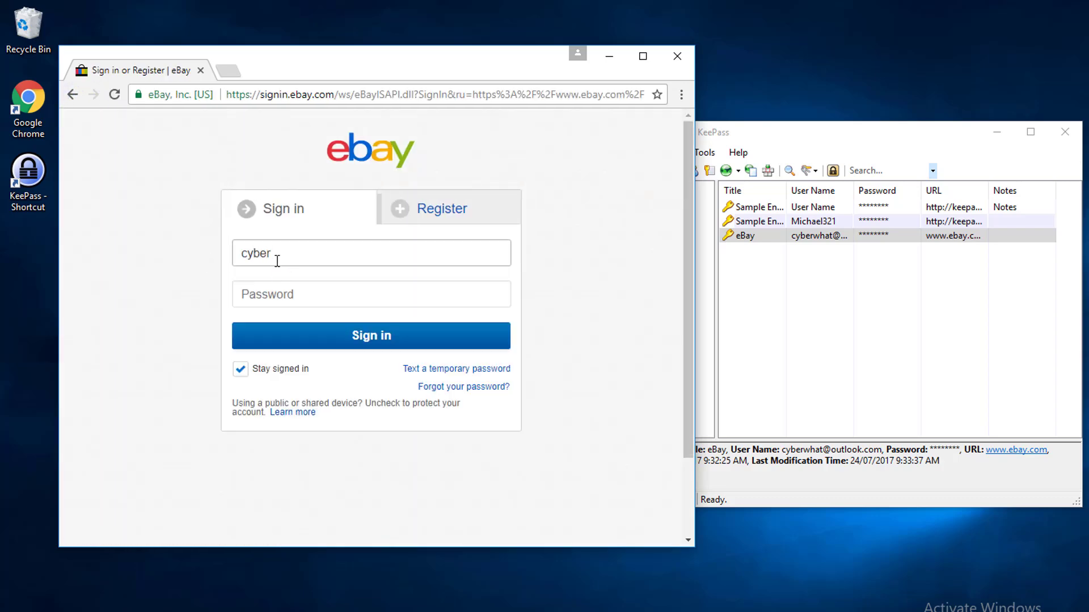
- Enter the account e-mail in the eBay sign-in form and proceed to its password field
key(Tab)
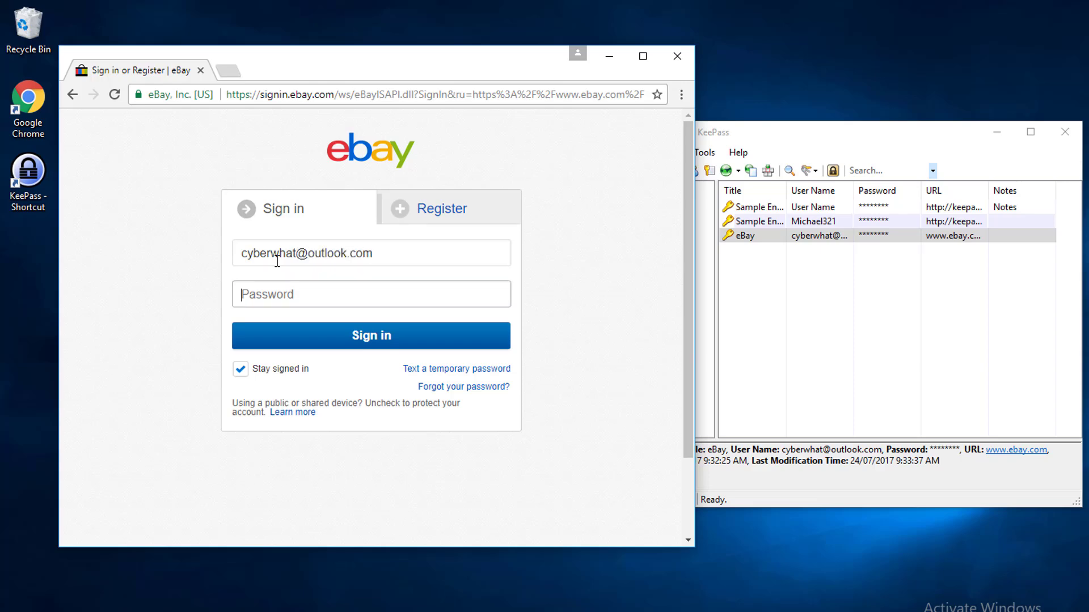
- Copy the eBay entry's password in KeePass and paste it into the password field of the eBay sign-in form
click(776, 139)
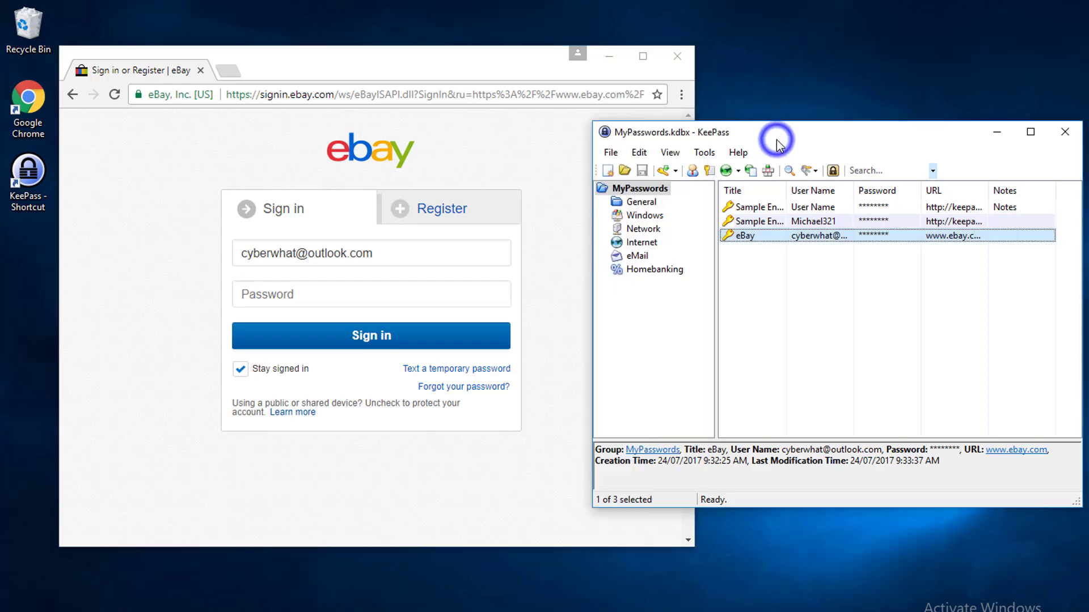
right_click(821, 235)
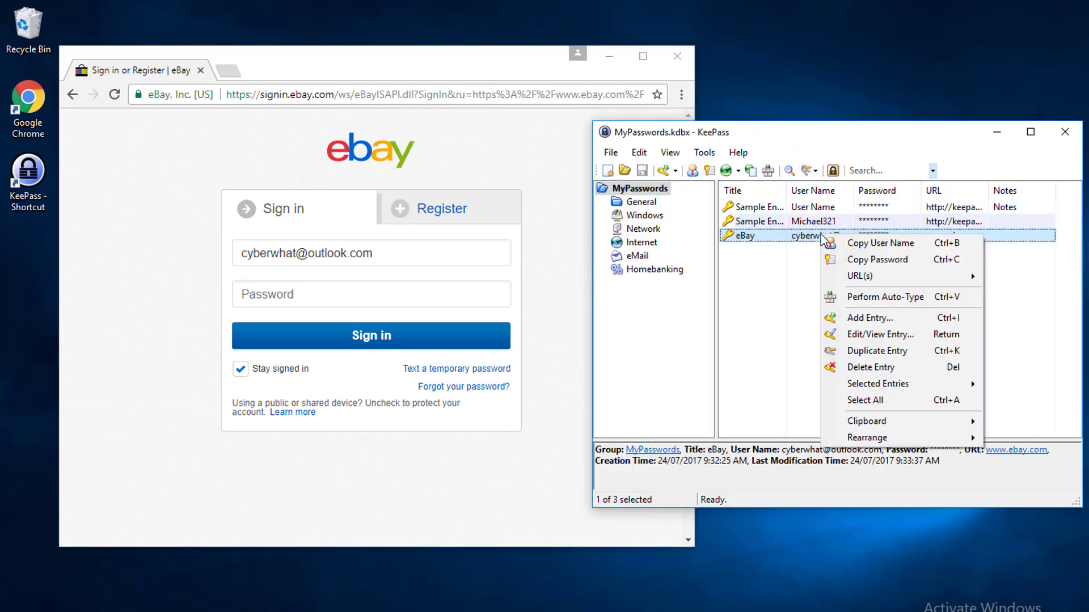
click(882, 261)
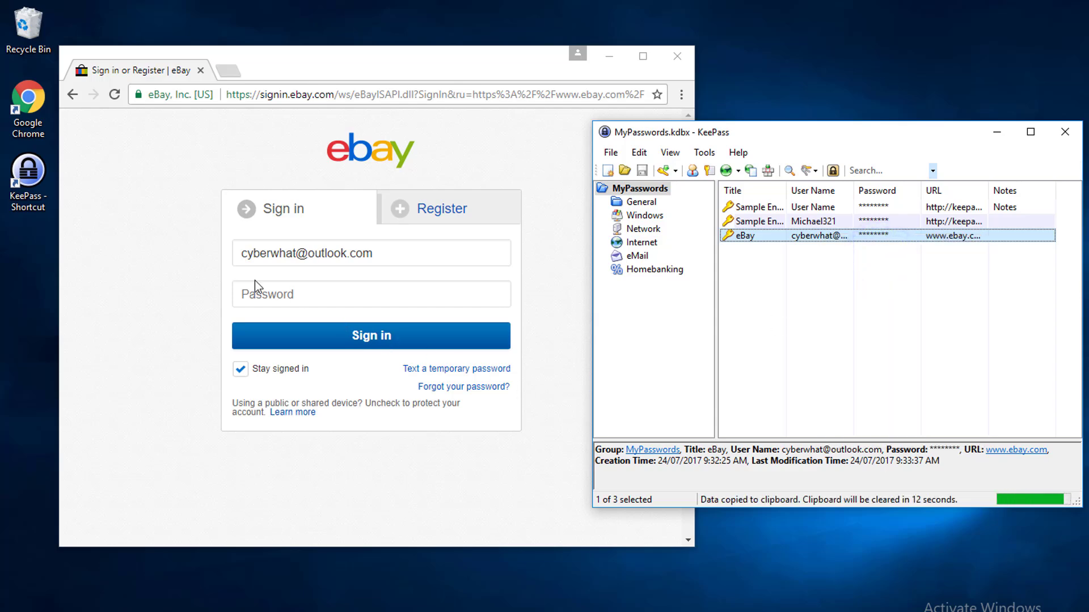
click(275, 293)
right_click(274, 293)
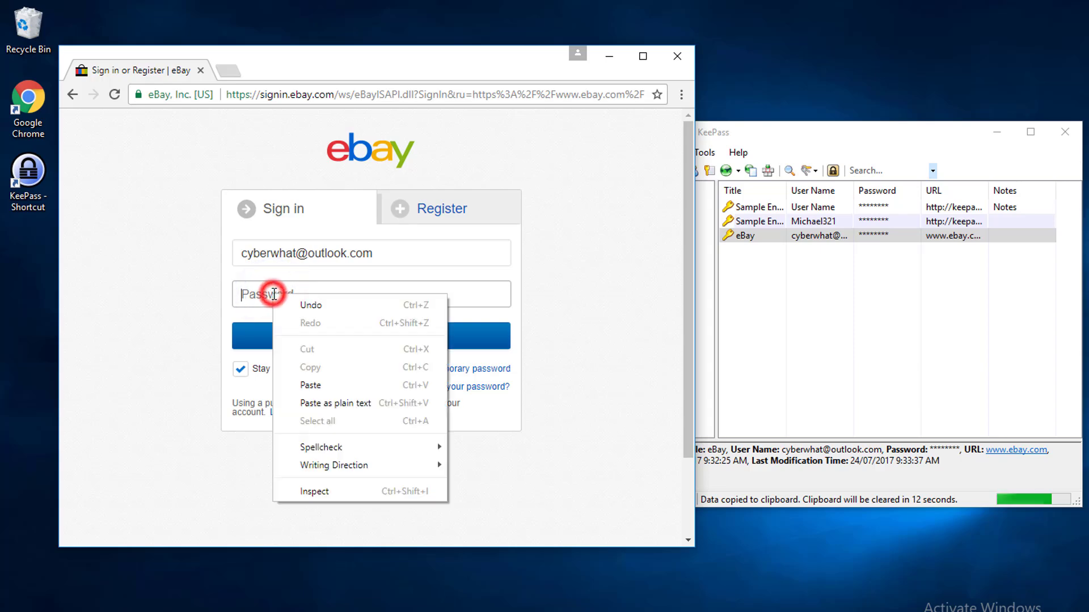
click(311, 385)
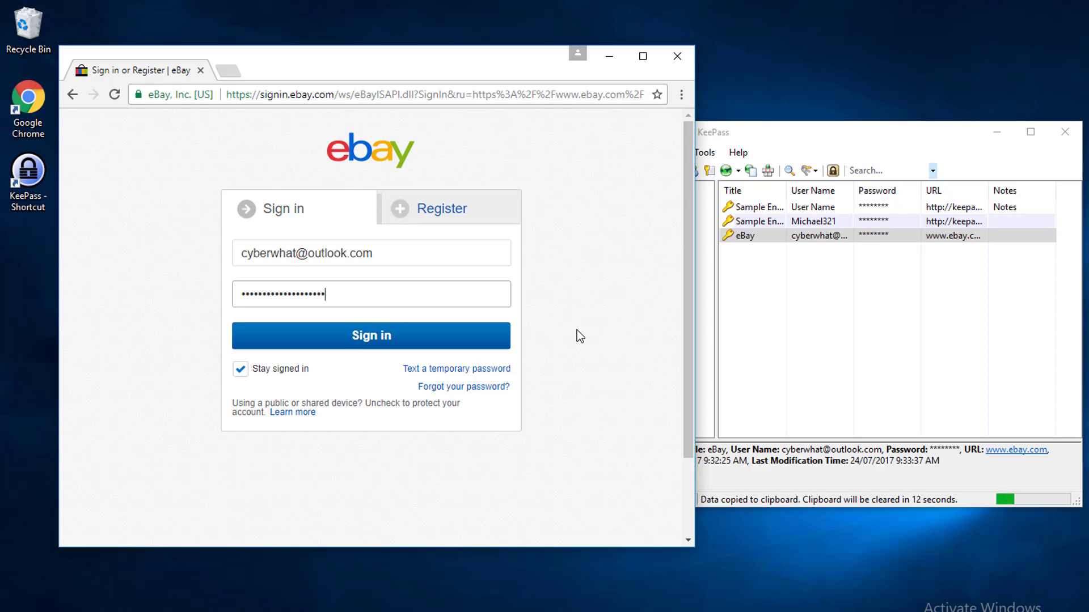
- Clear the pasted password from the eBay sign-in form
click(440, 293)
double_click(440, 294)
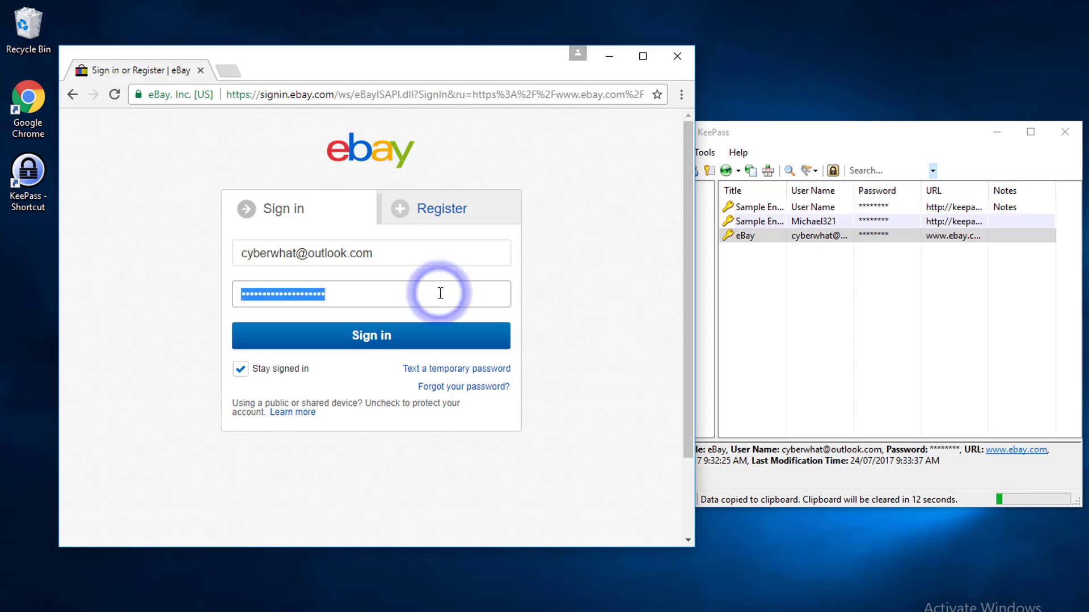
key(BackSpace)
- Copy the eBay entry's password in KeePass, let the clipboard timer run out, and try to paste it into the eBay password field
click(774, 131)
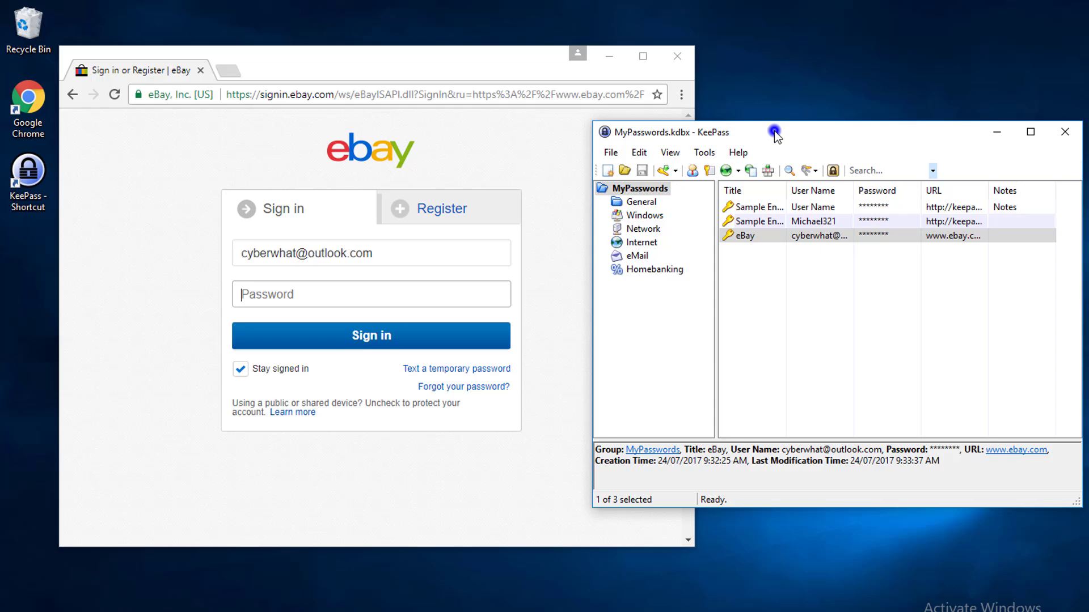
right_click(763, 238)
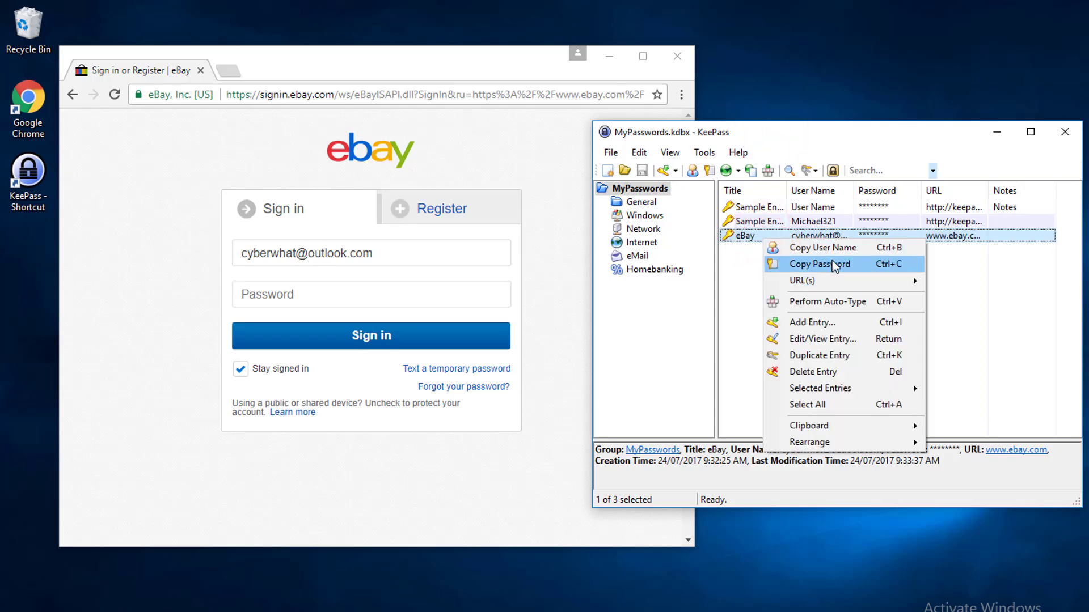
click(831, 265)
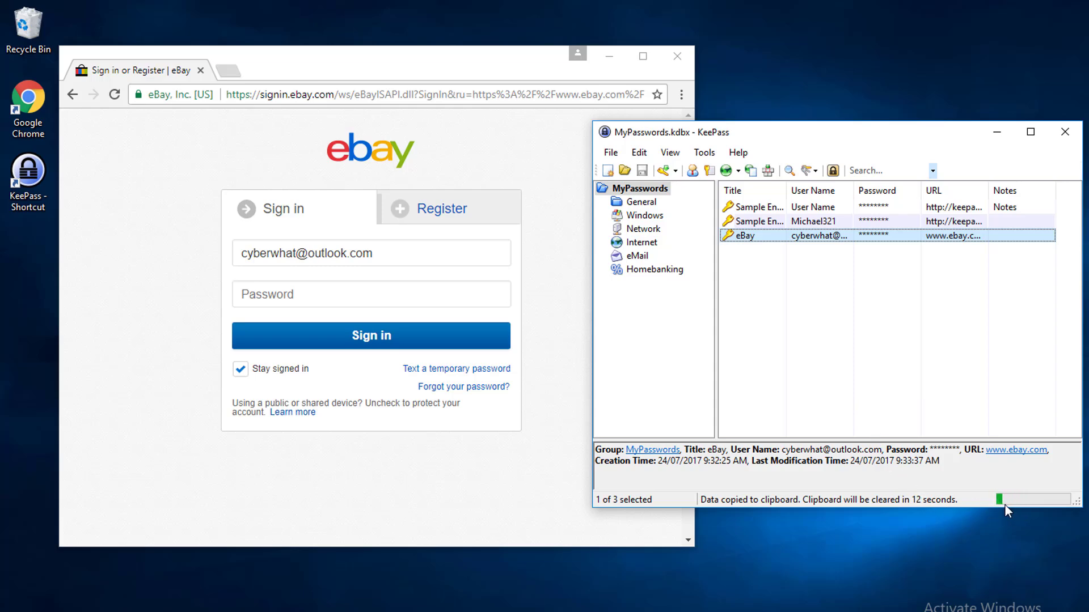
click(295, 294)
right_click(295, 294)
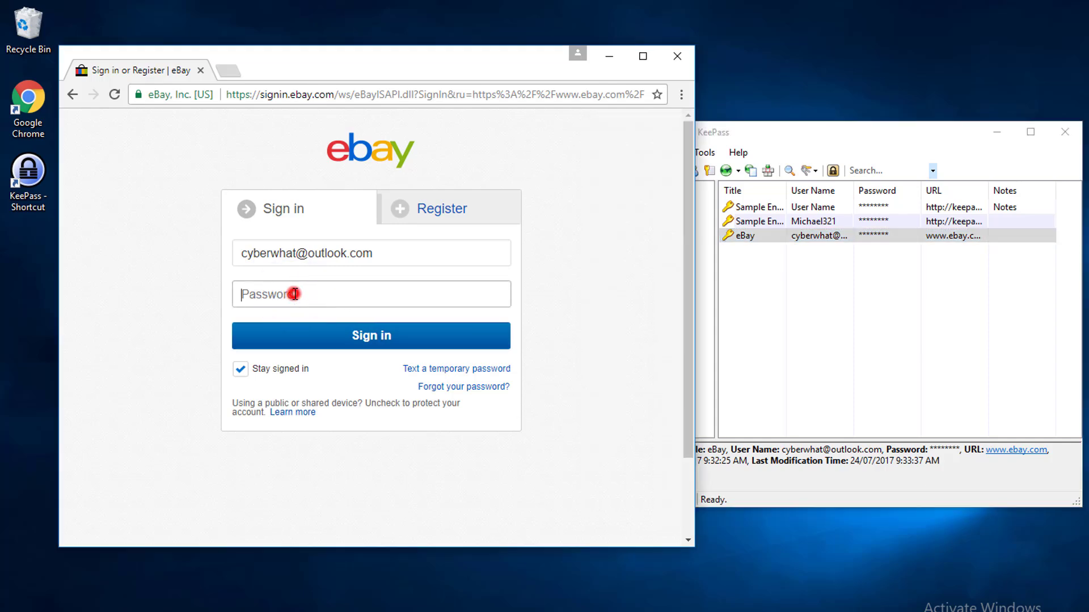
click(335, 385)
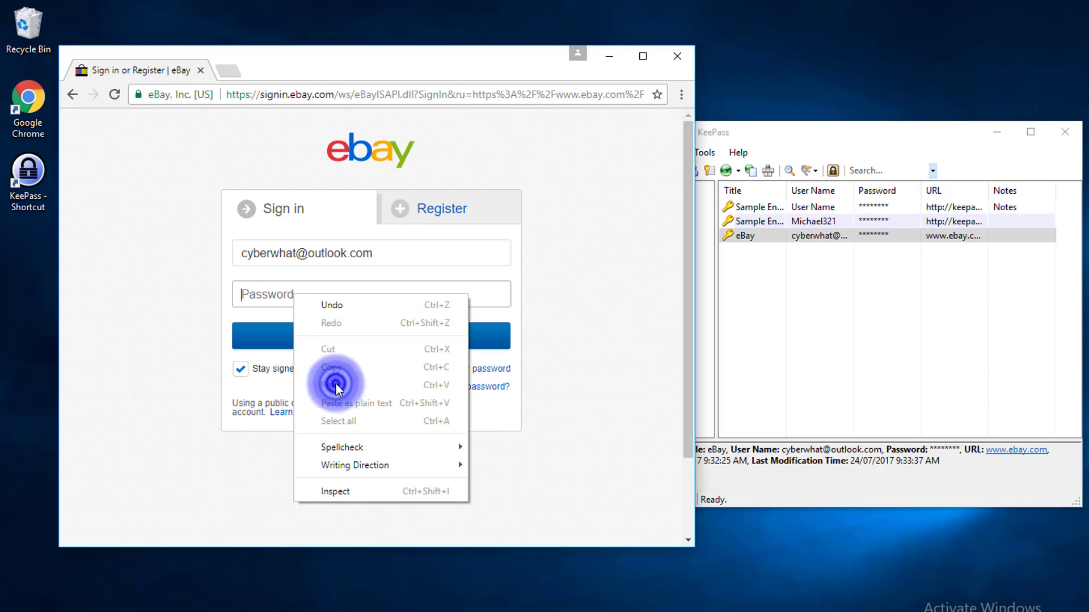
- Set the clipboard auto-clear time to 20 seconds in the KeePass security options
click(883, 342)
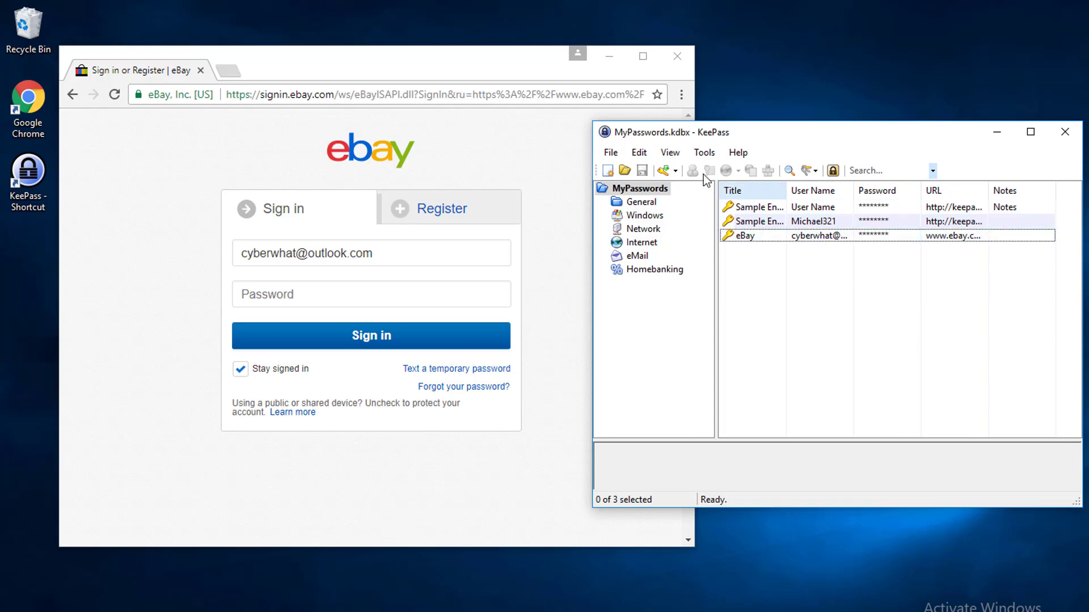
click(702, 152)
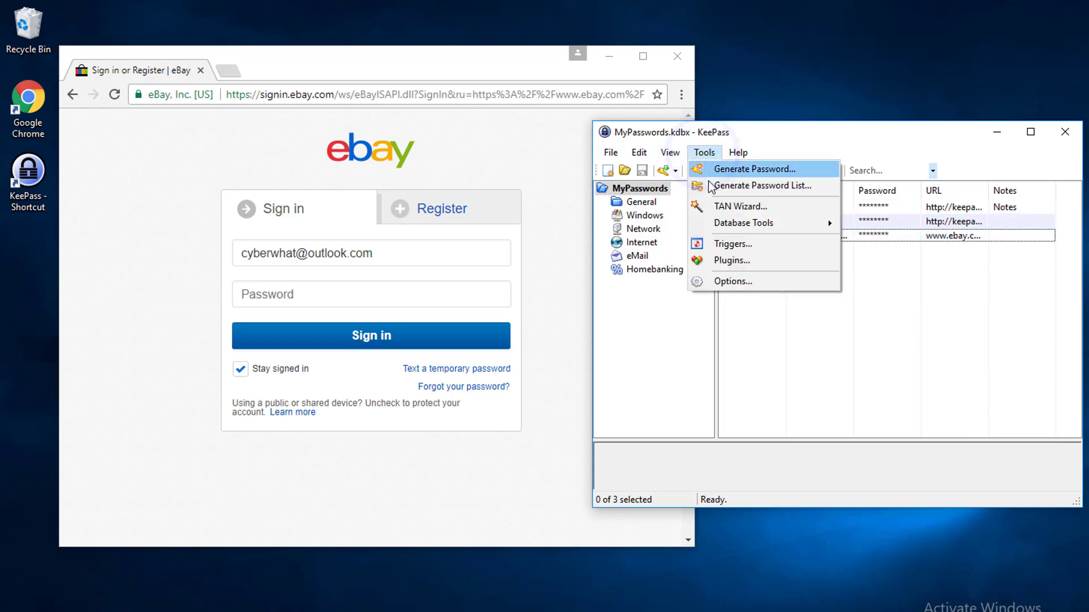
click(745, 282)
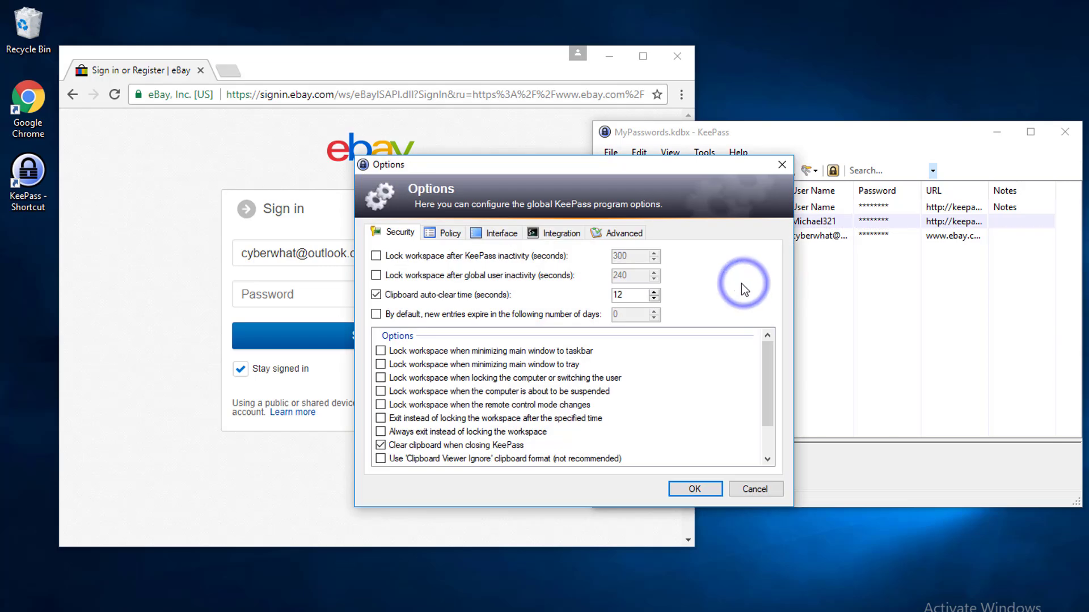
click(655, 292)
click(655, 291)
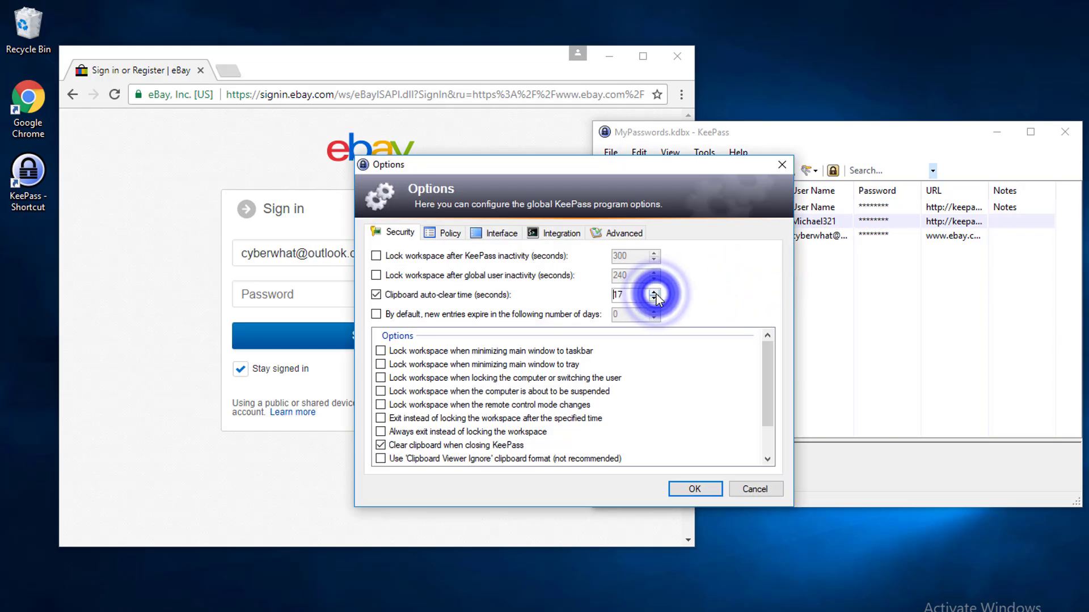
click(655, 292)
click(655, 291)
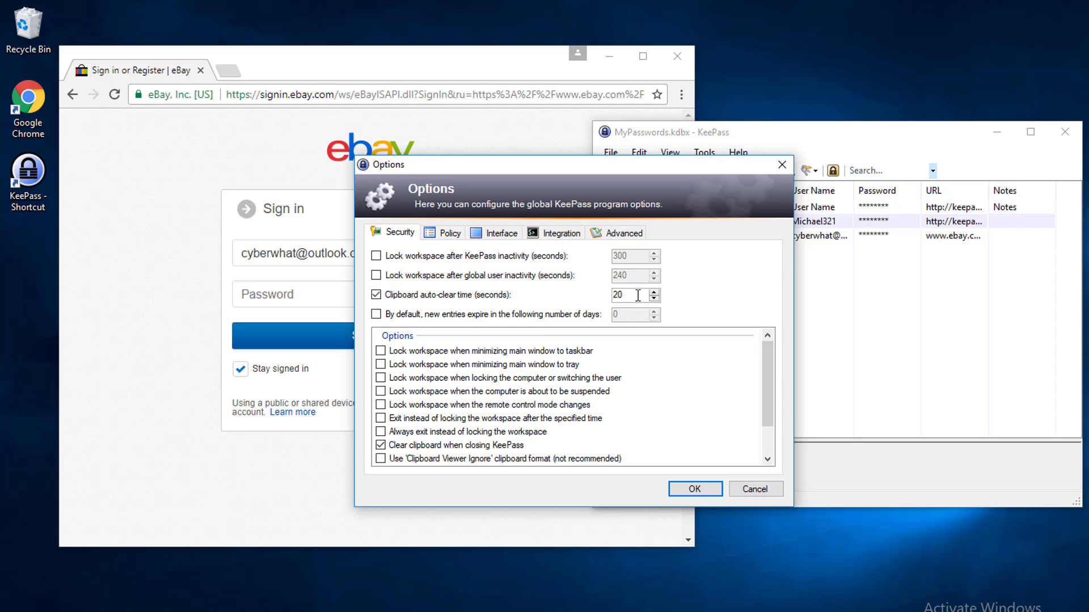
click(697, 487)
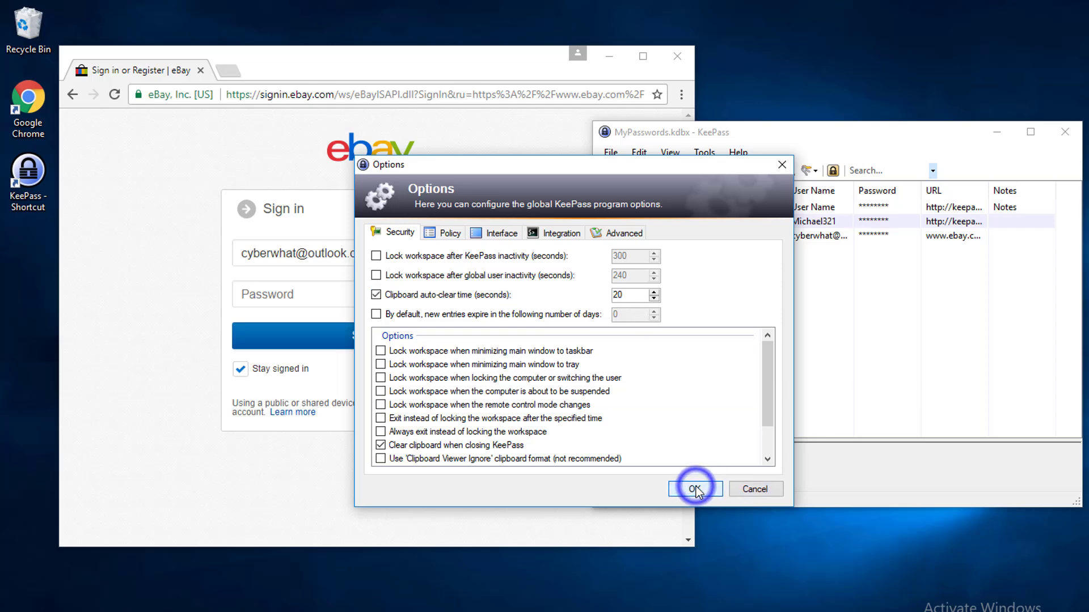
- Copy the eBay entry's password again and paste it into the password field of the eBay sign-in form
right_click(843, 239)
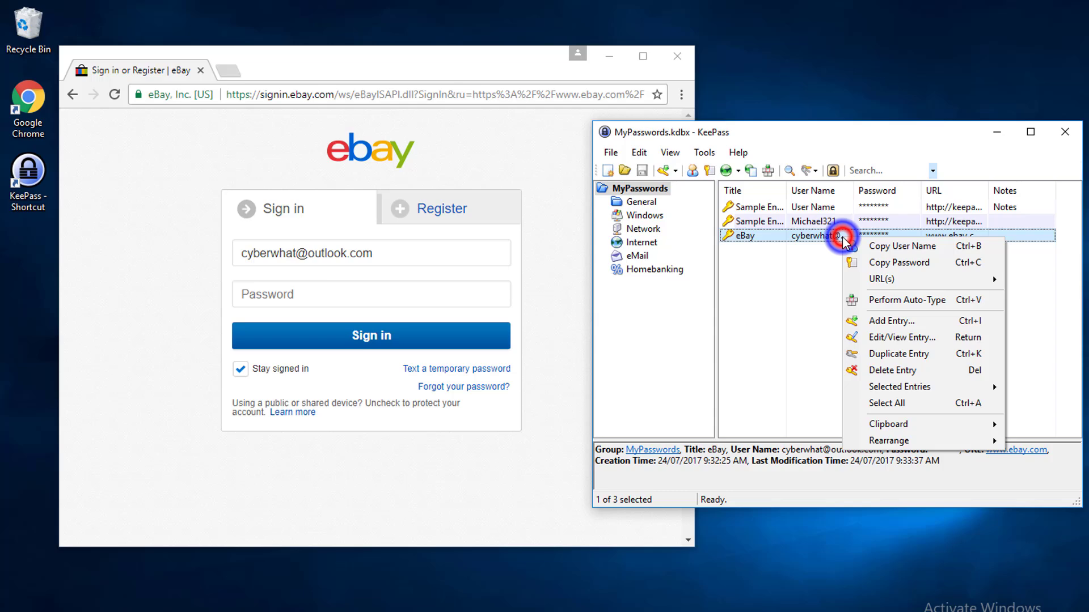
click(886, 251)
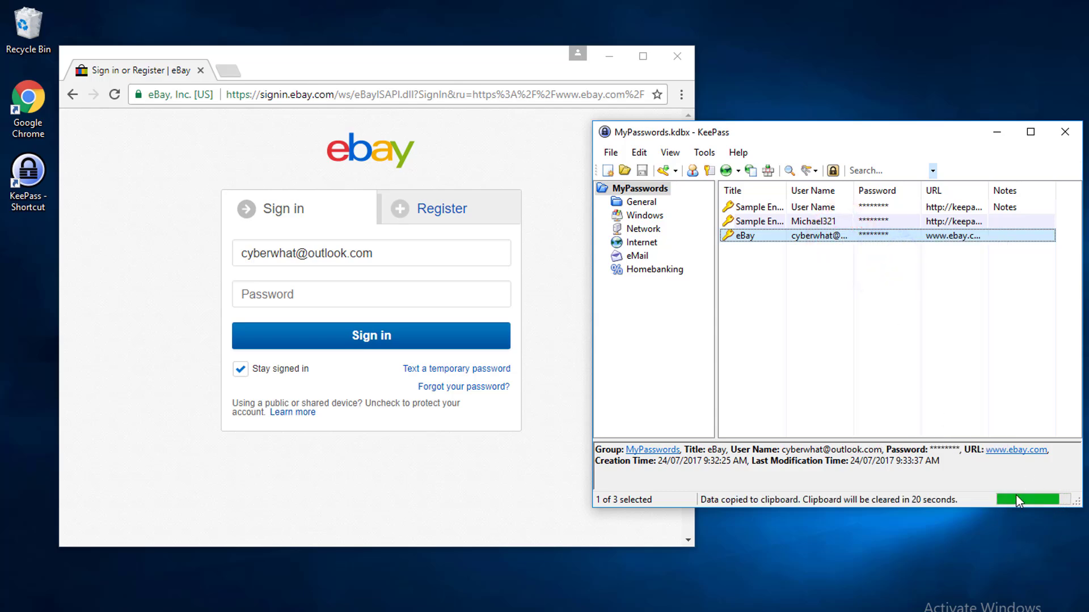
click(304, 292)
right_click(304, 290)
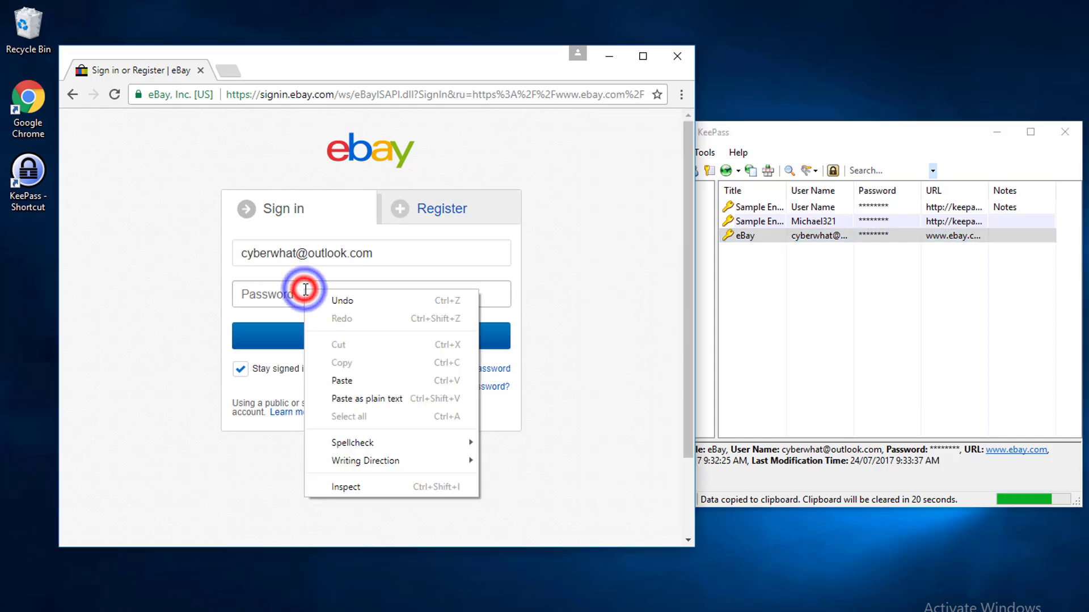
click(342, 381)
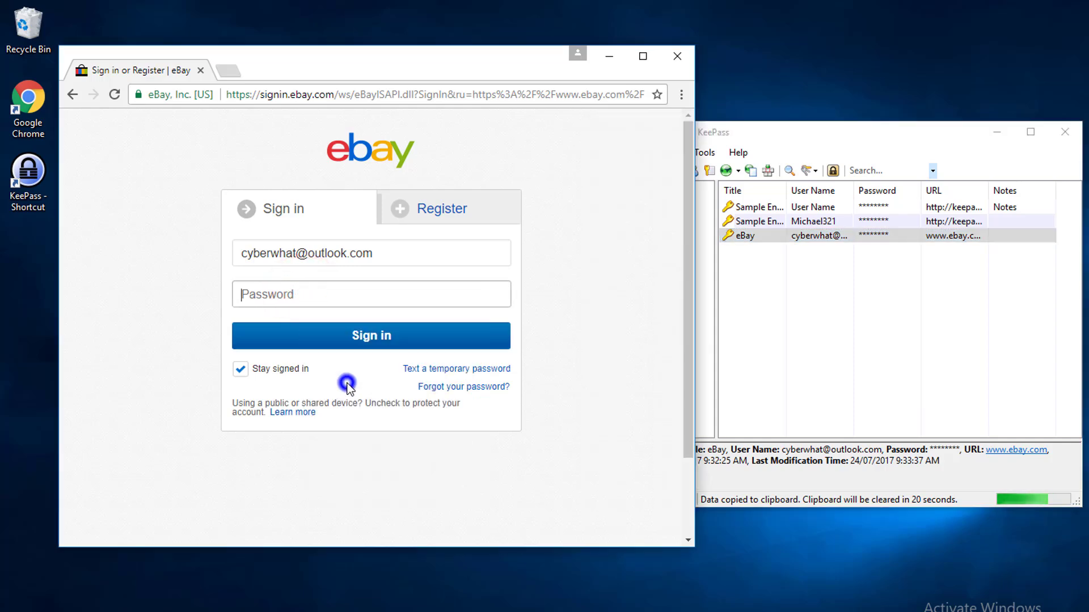
- Lock the KeePass workspace with the MyPasswords database
click(730, 296)
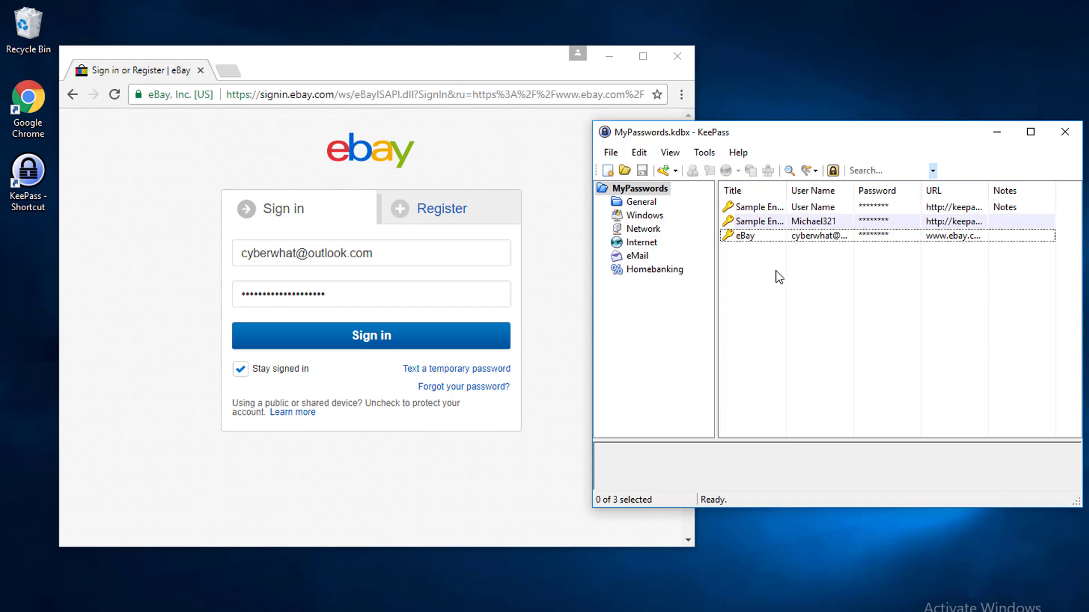
click(610, 153)
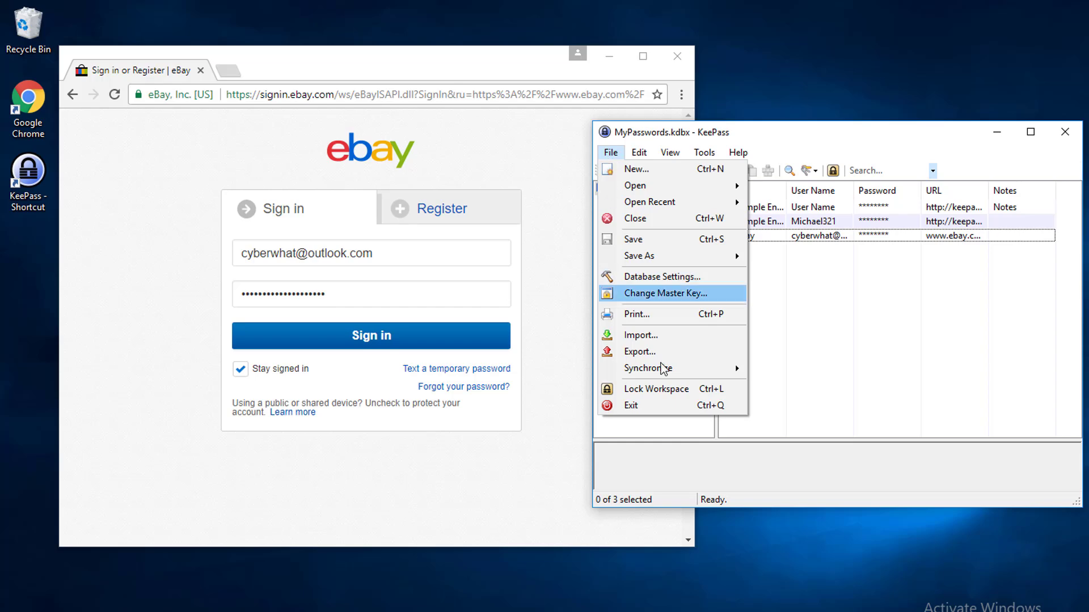
click(671, 394)
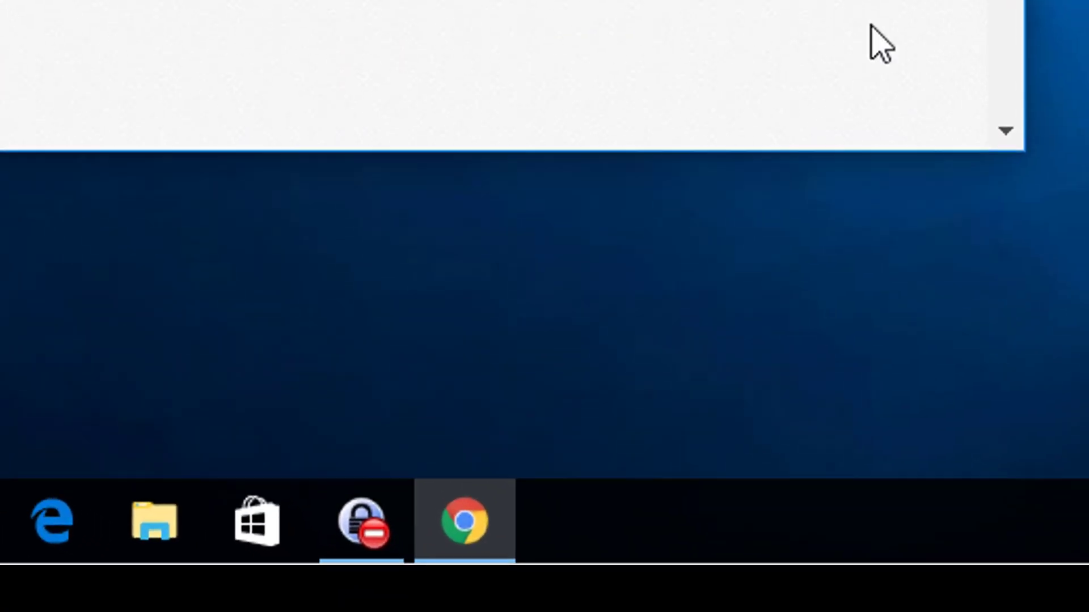
- Restore the locked KeePass window and unlock the MyPasswords database by entering the master password
mouse_move(375, 547)
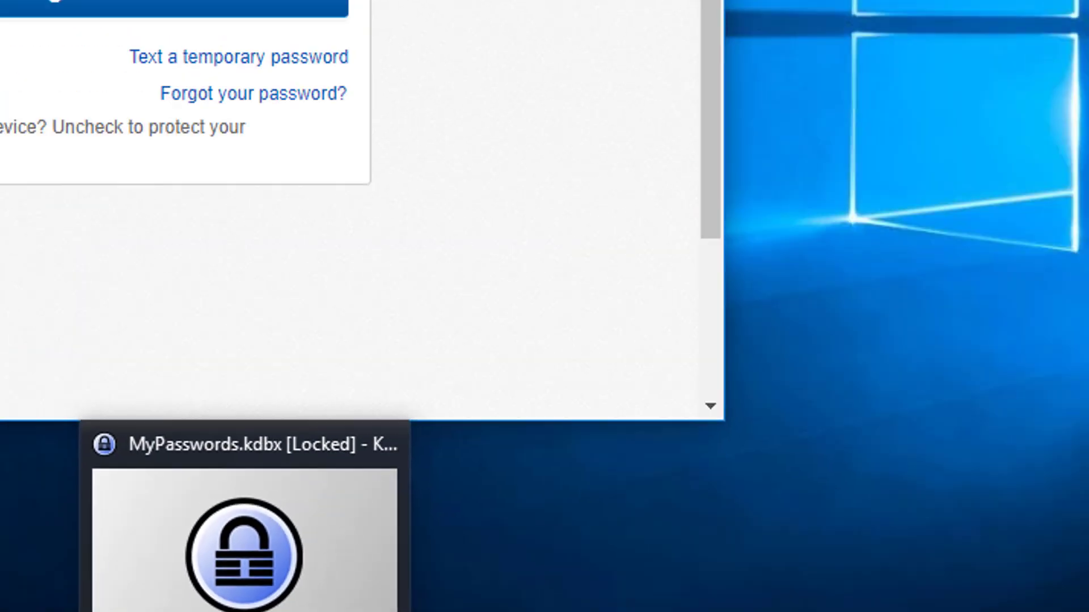
click(343, 548)
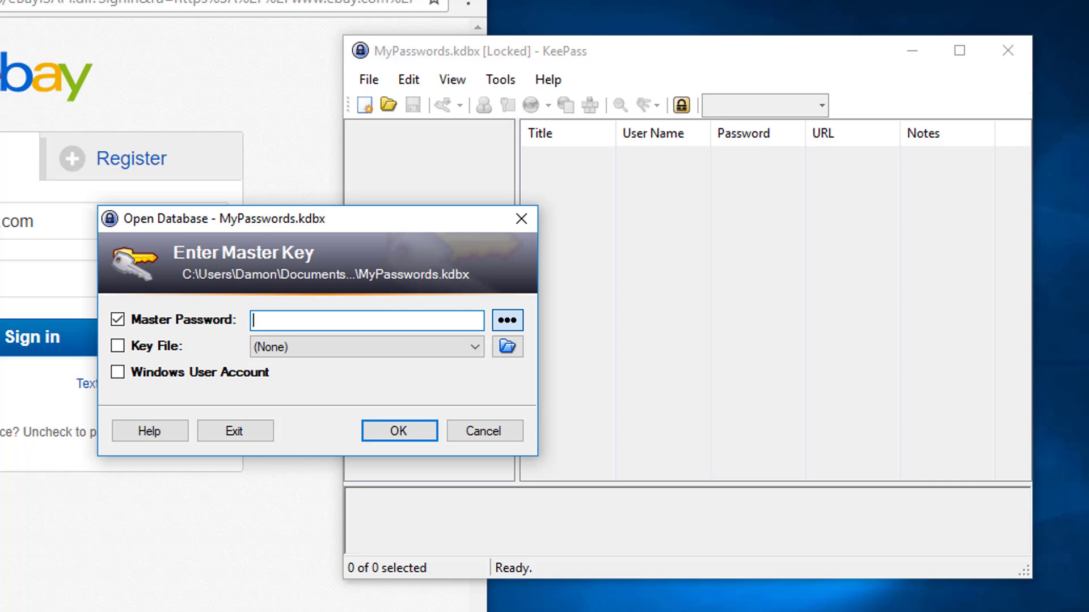
text(********)
key(Return)
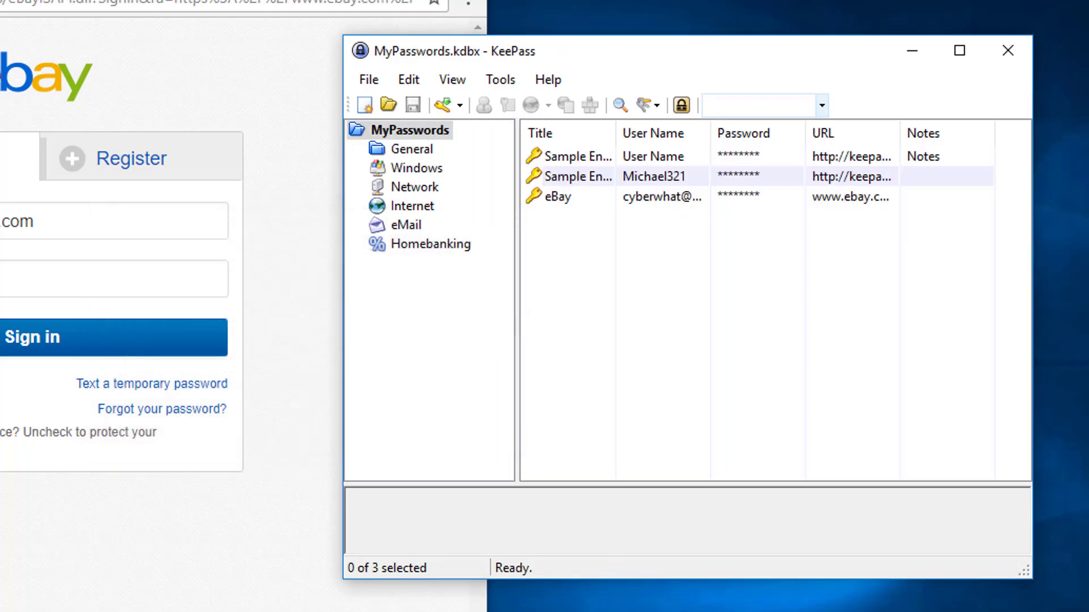